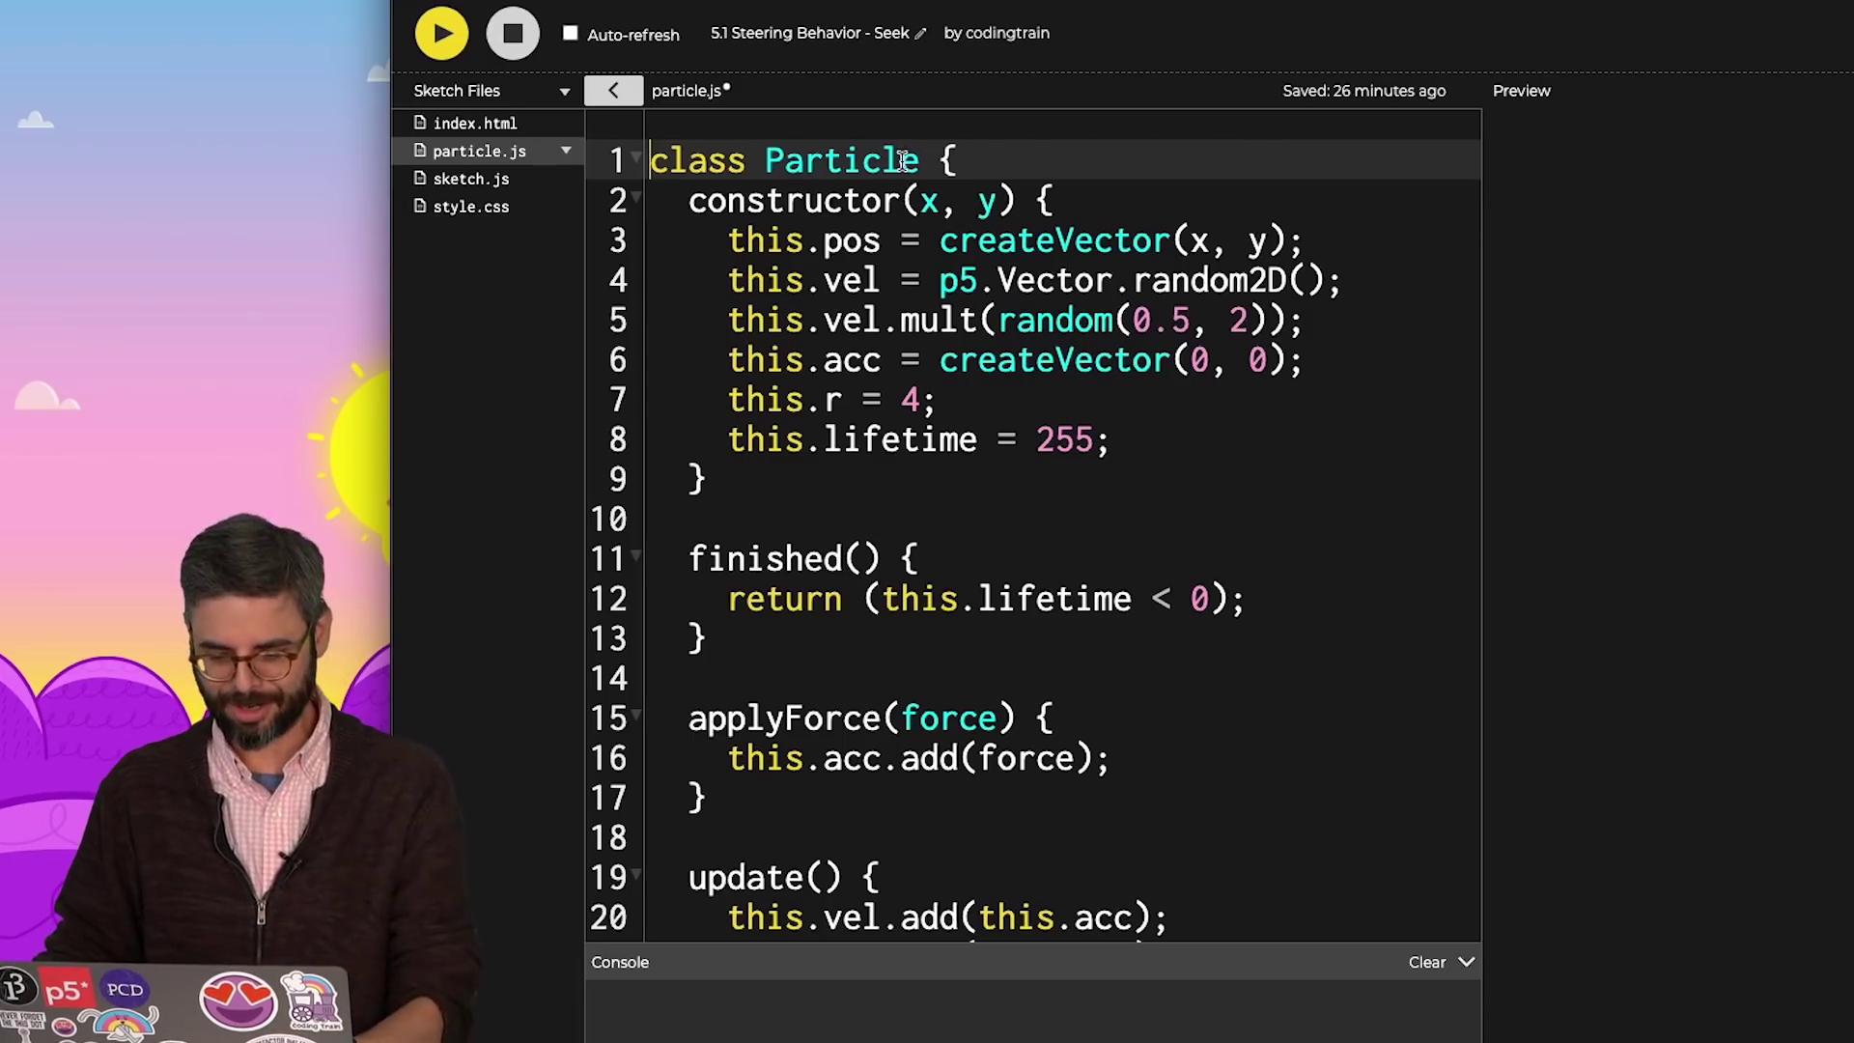
text(hicle)
- Give the class a createVector(0, 0) starting velocity and remove its mult, lifetime and finished() code
drag(940, 279, 1031, 276)
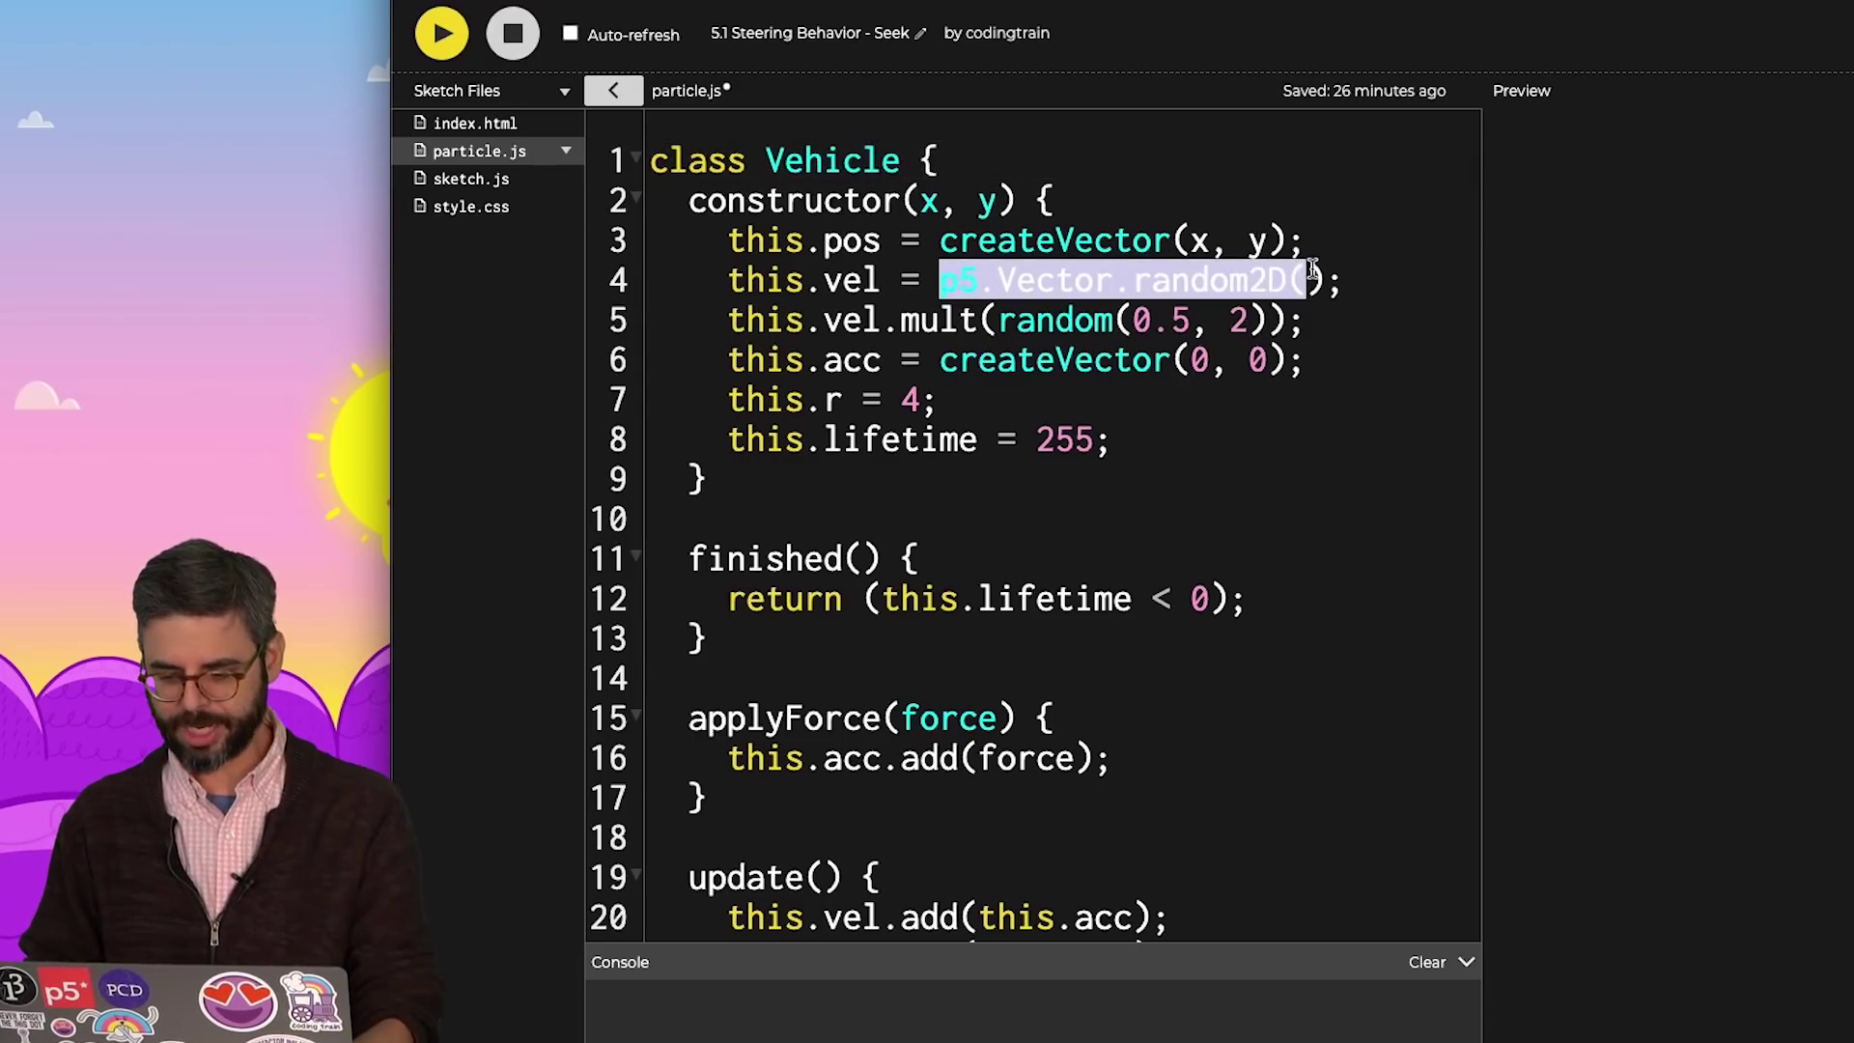
text(createV;)
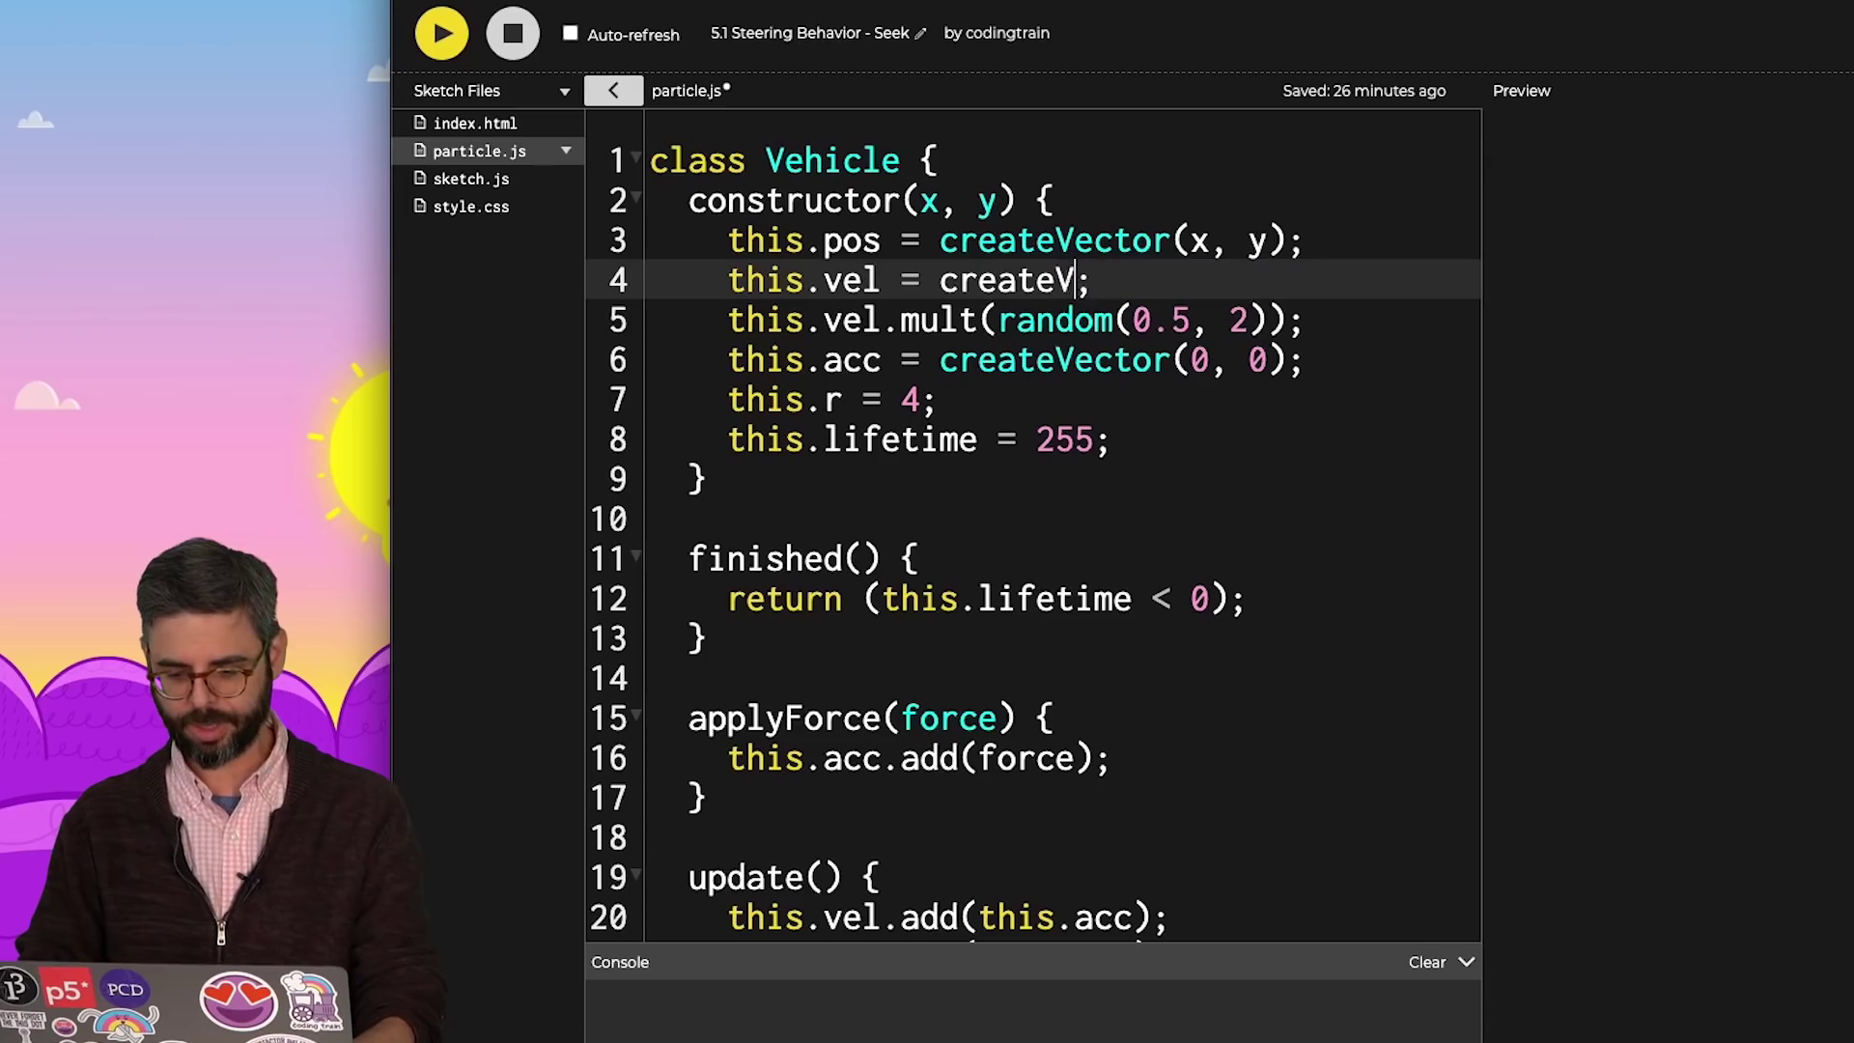
drag(650, 360, 649, 320)
key(BackSpace)
text(ector(0,0))
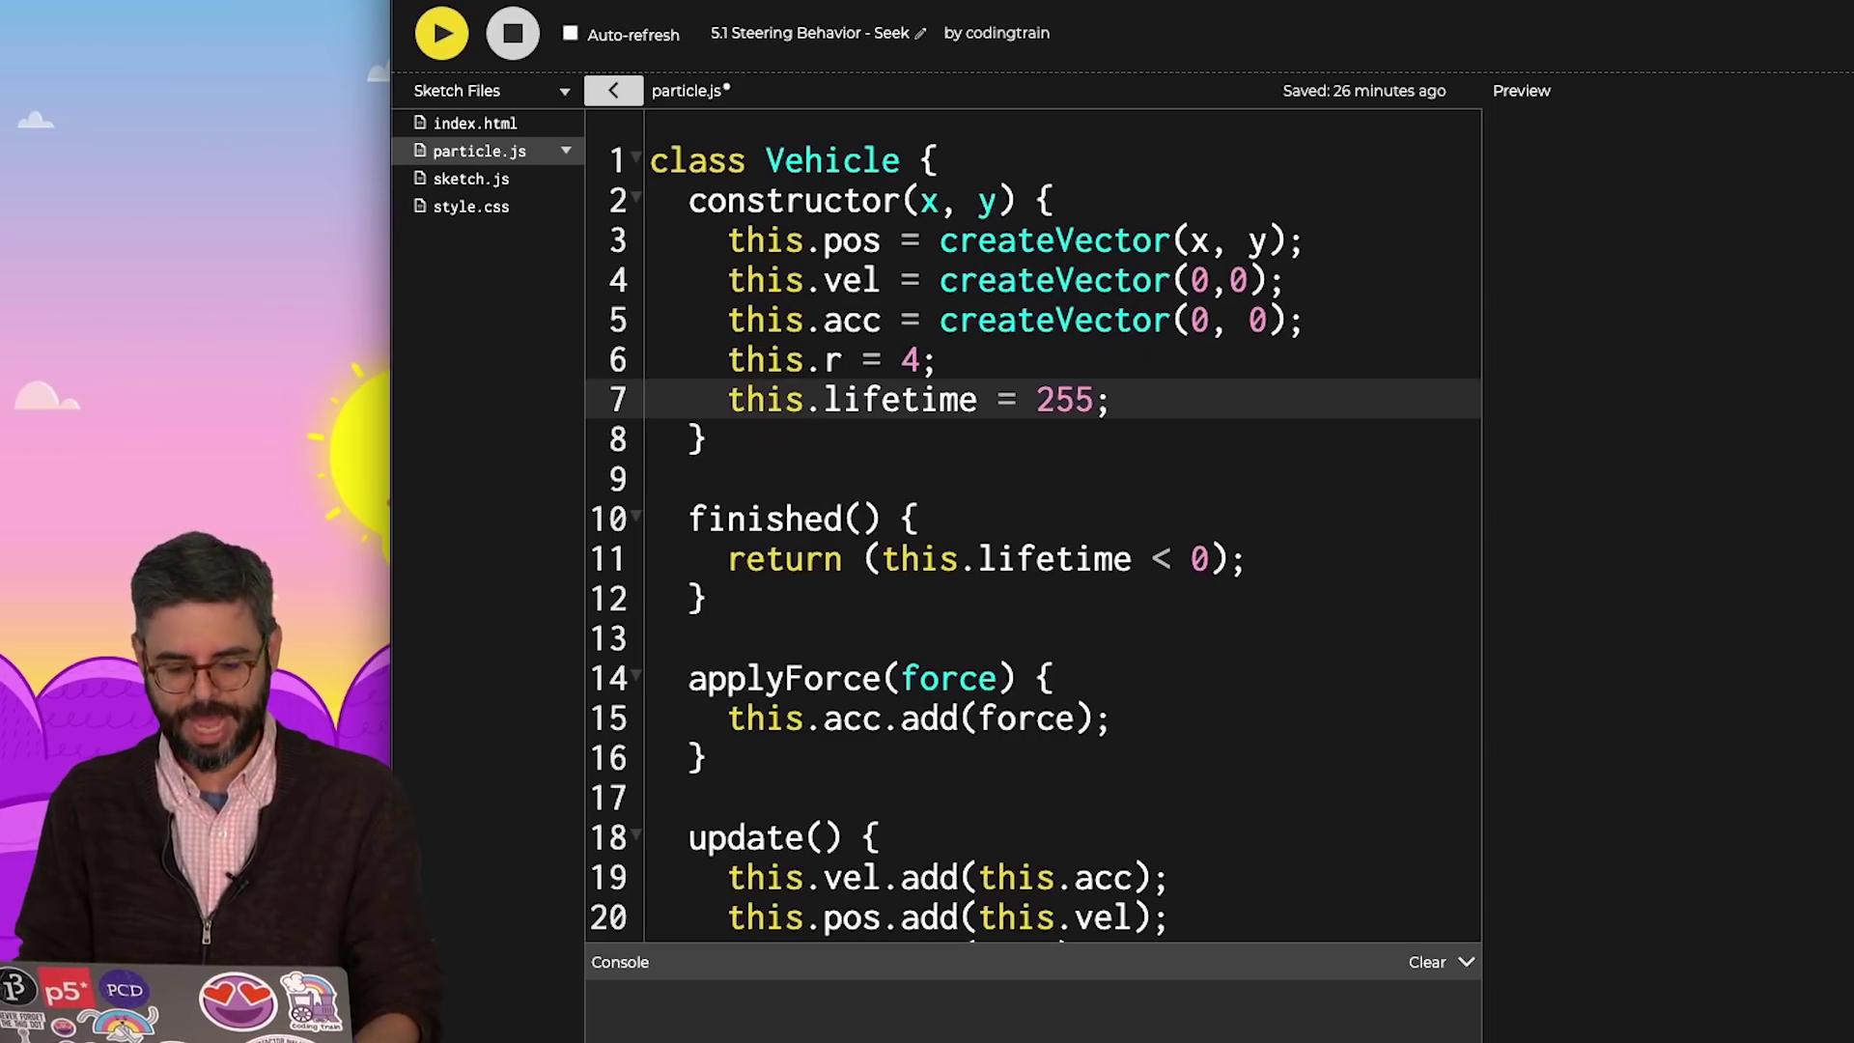
key(shift+Home)
key(BackSpace)
key(BackSpace)
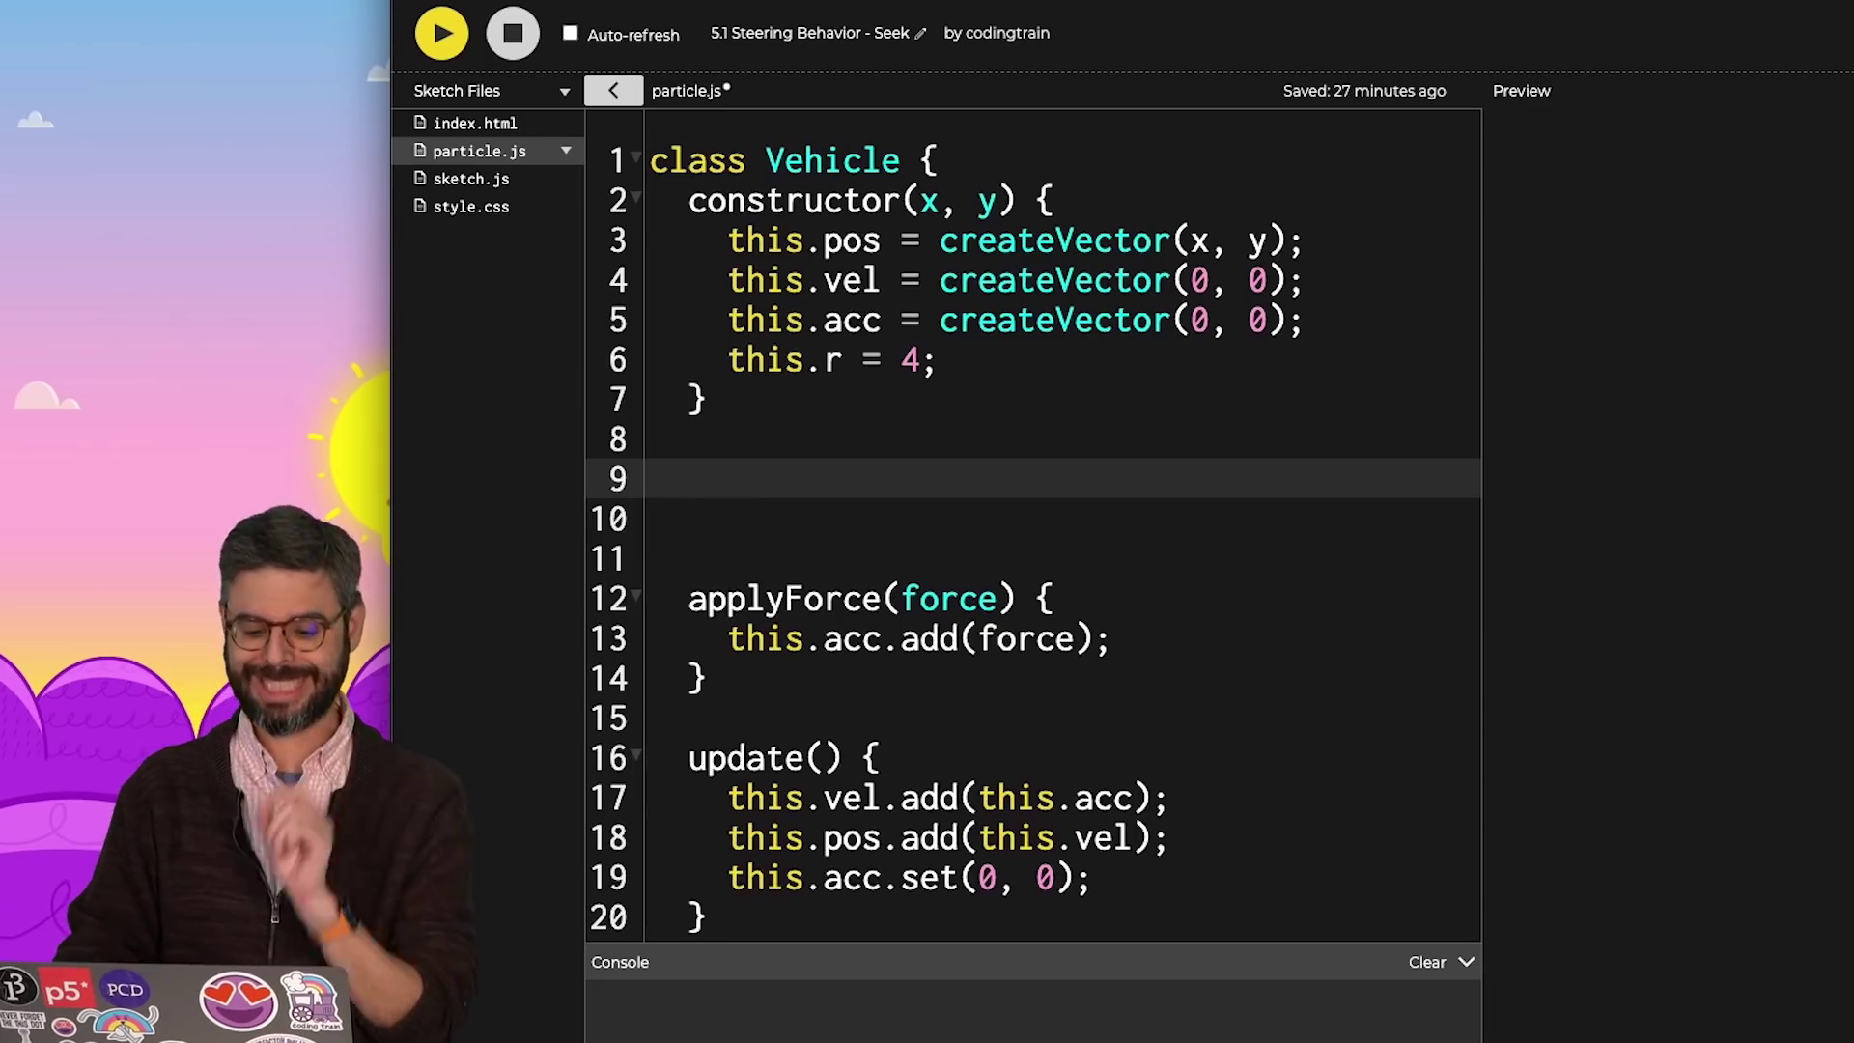
text() {)
- Add an empty seek(target) method to the Vehicle class
key(Return)
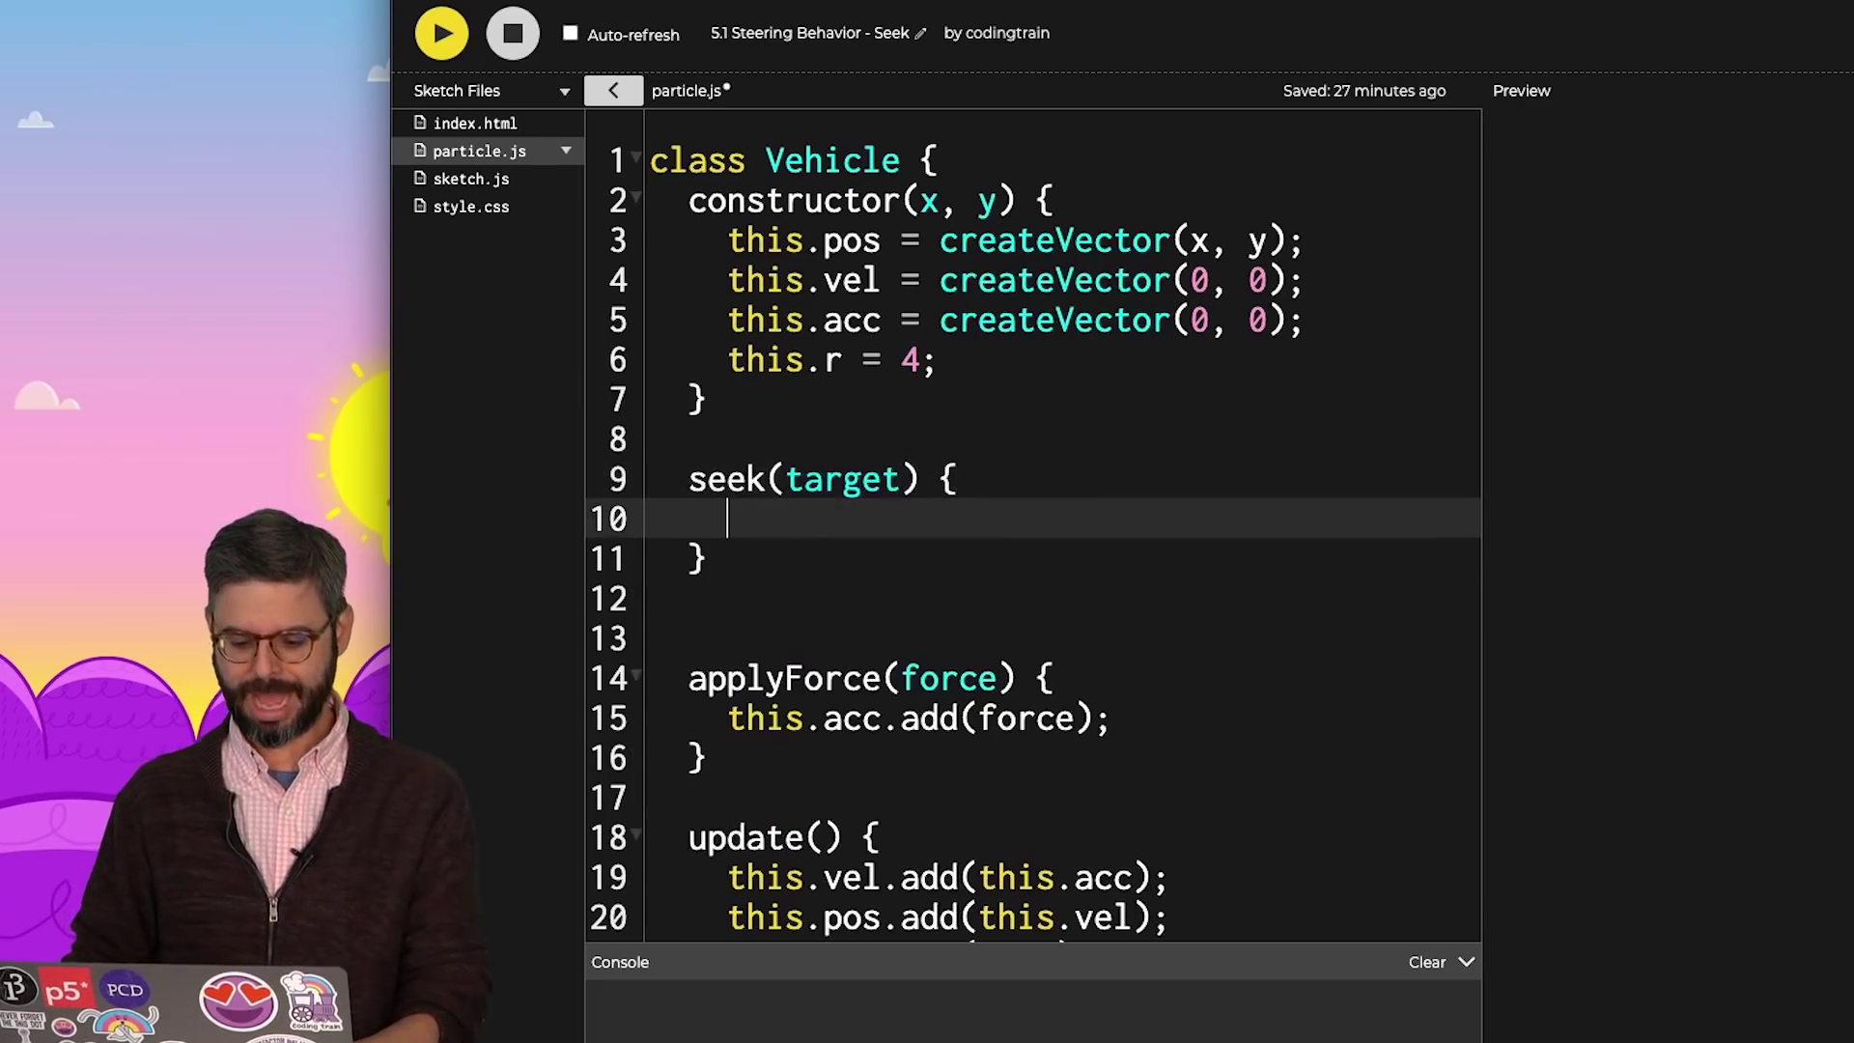
key(Return)
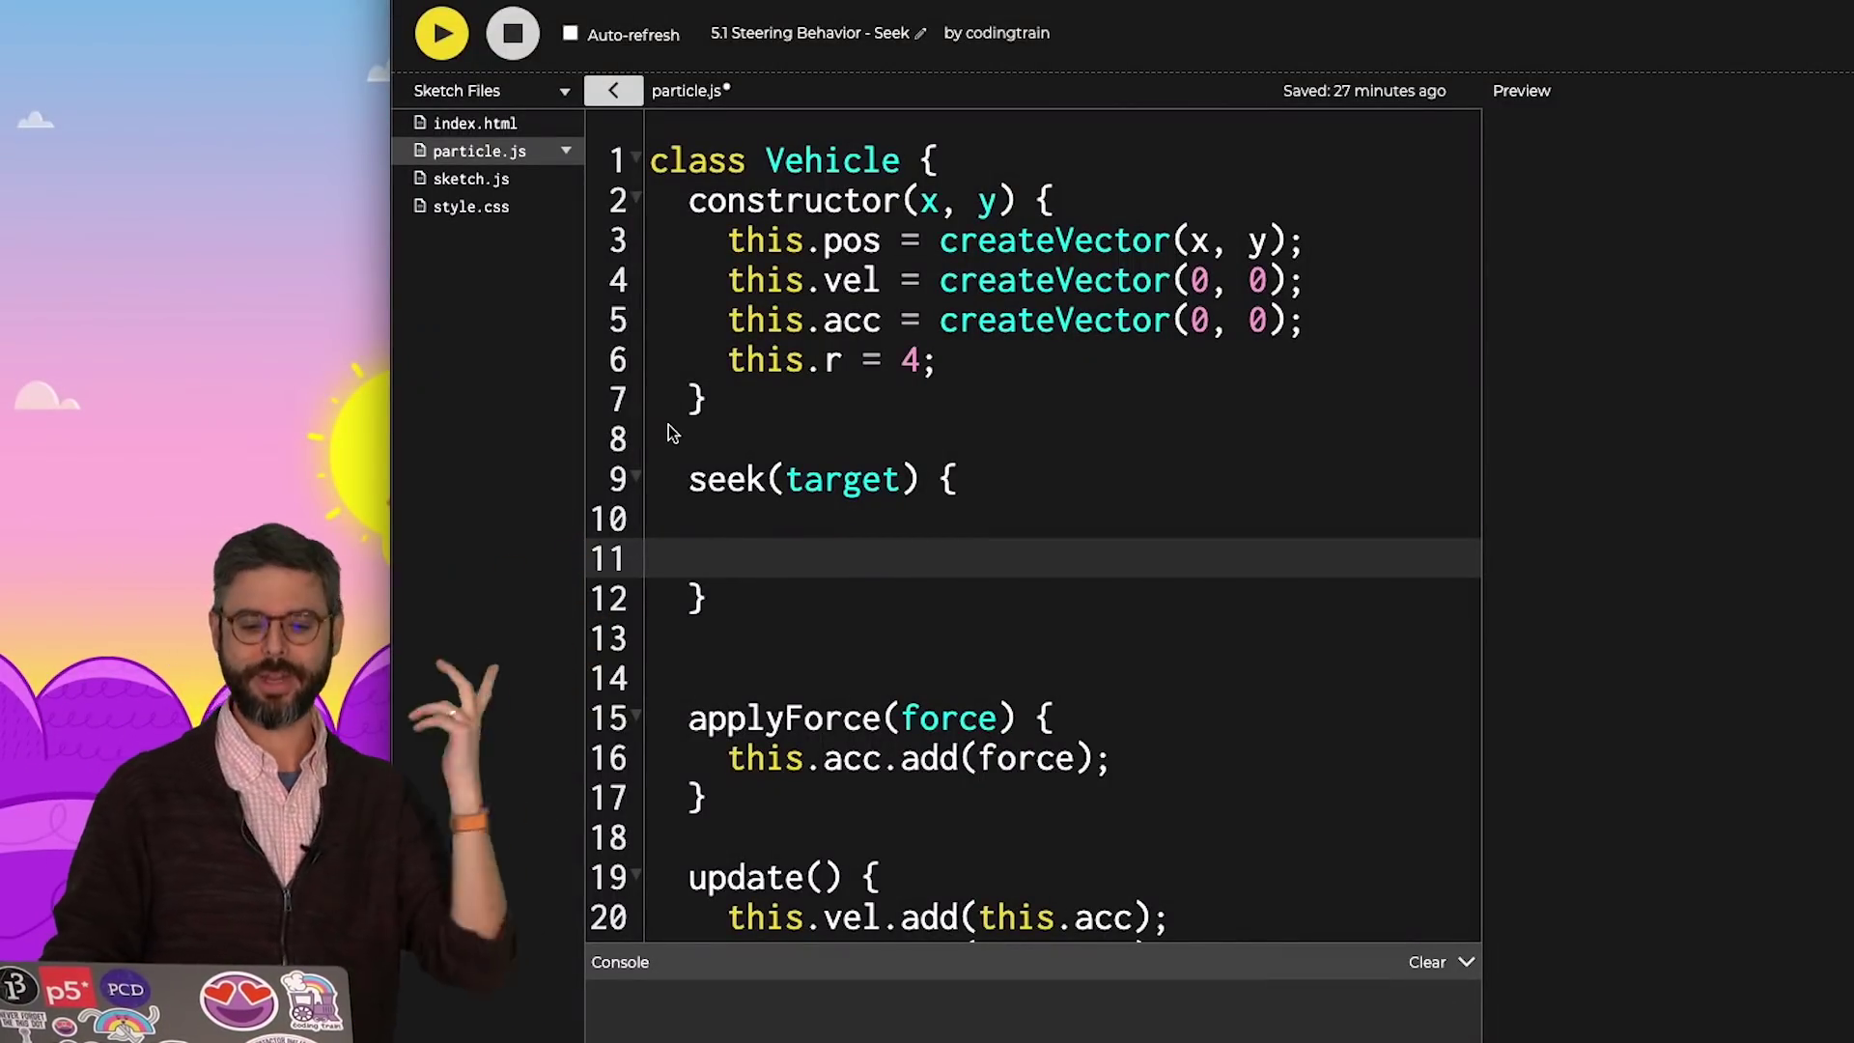
click(506, 183)
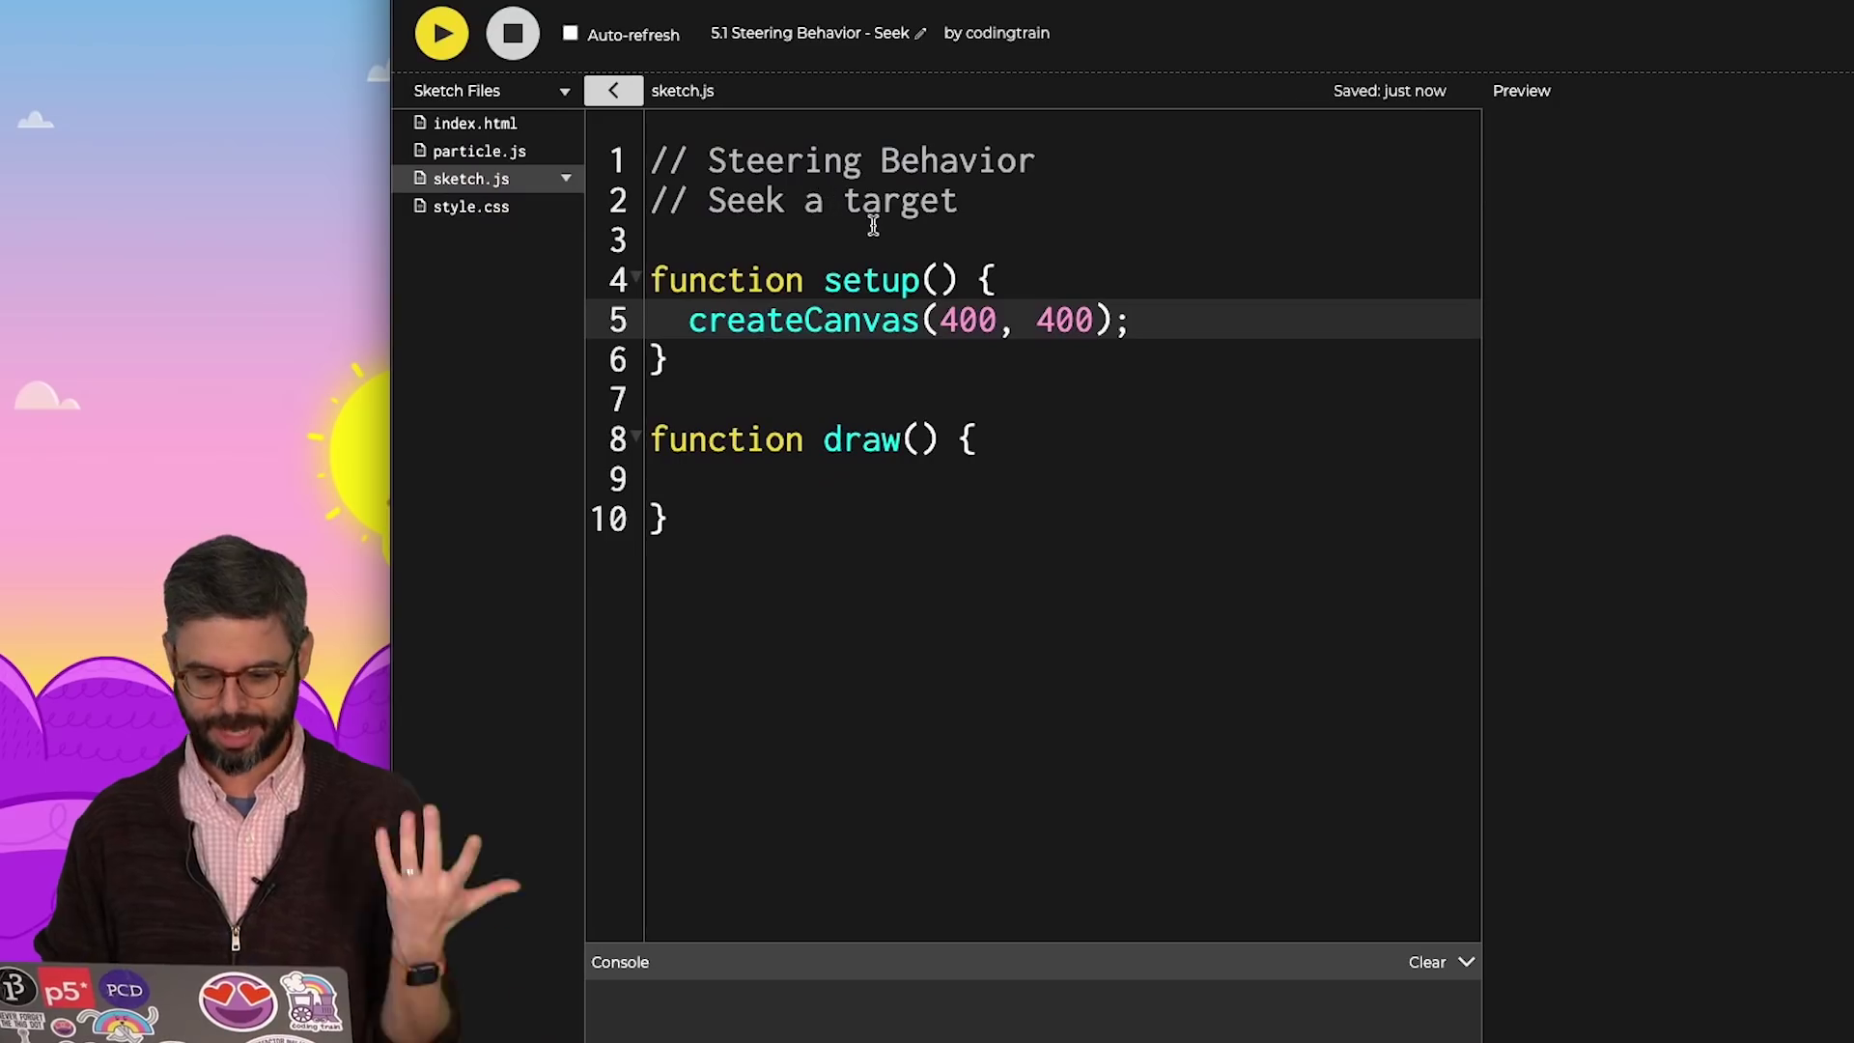
- In sketch.js declare vehicle, create new Vehicle(100, 100), and call background(0), update() and show() each frame, then run
click(981, 199)
key(Return)
key(Return)
text(let vehicle;)
key(Down)
key(Down)
key(Down)
key(End)
key(Return)
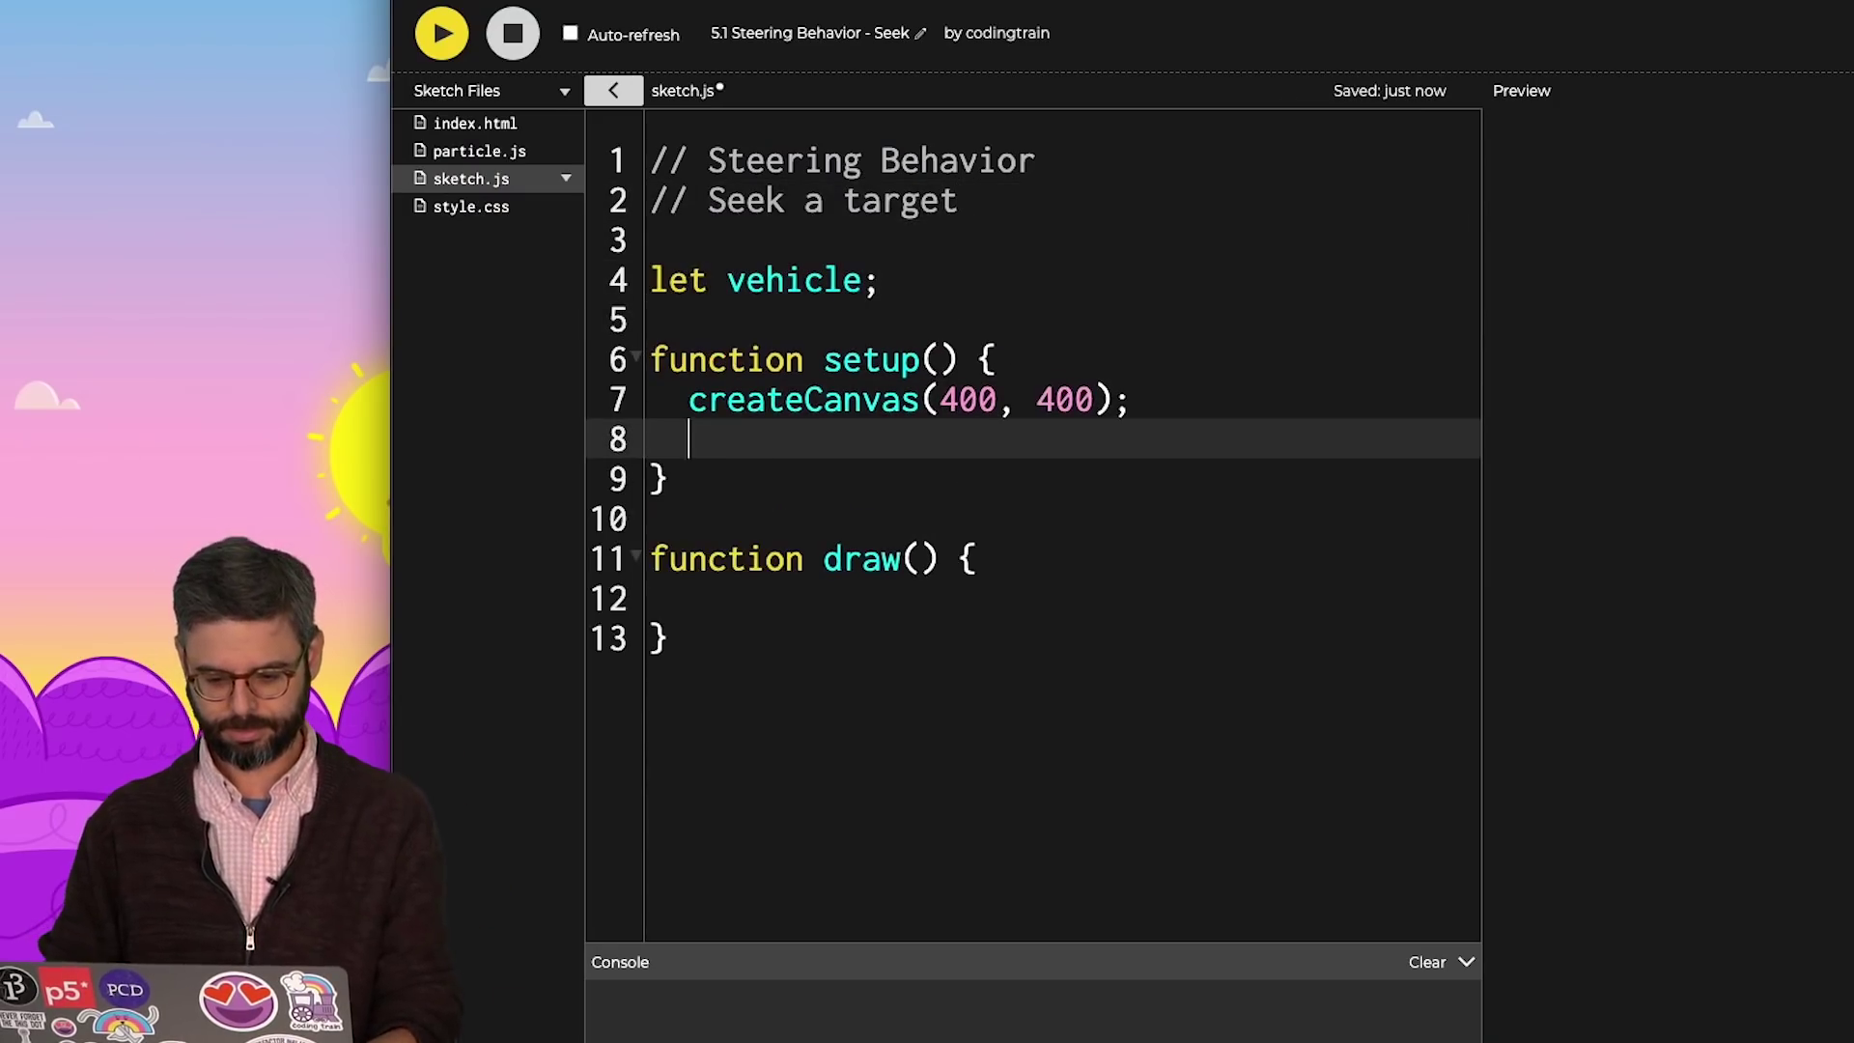
key(Down)
key(Down)
key(Down)
text(vehicle.)
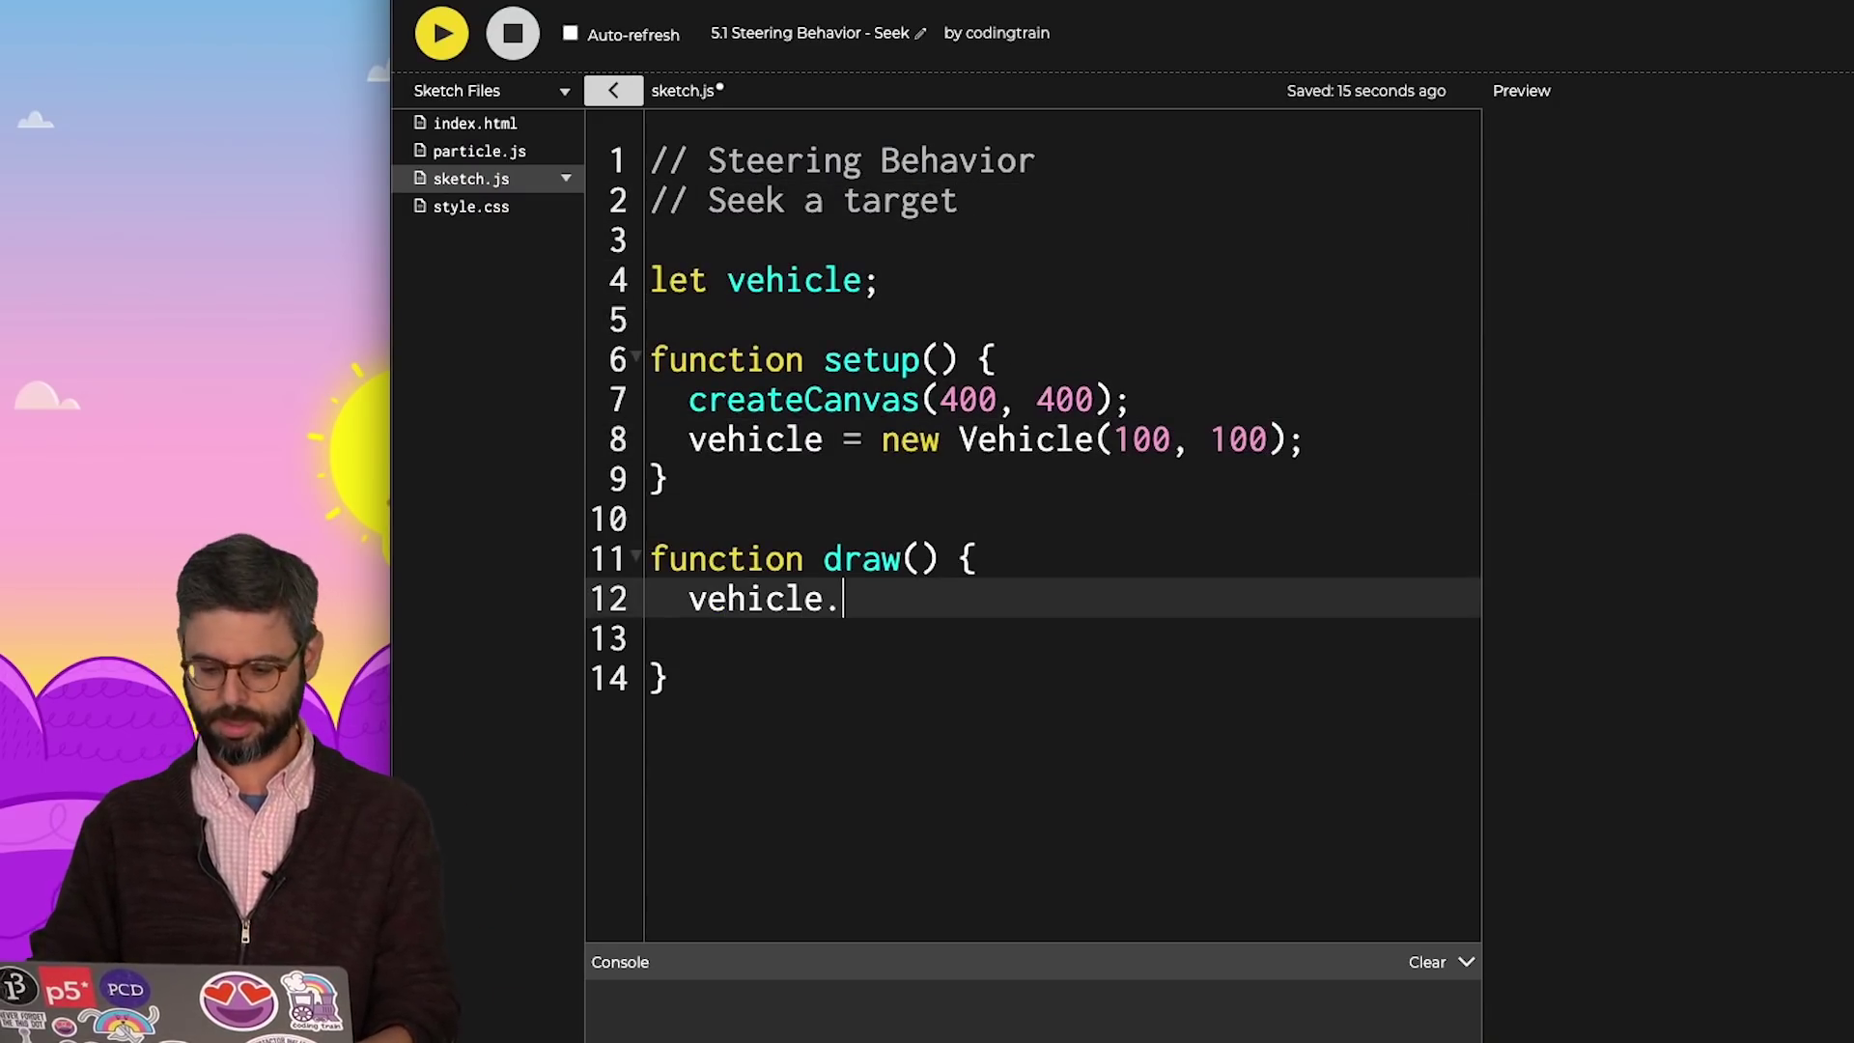
text(update(); vehicle.show();)
key(Up)
key(Up)
key(Home)
key(Return)
key(Return)
key(Up)
key(Up)
text(b)
text(;)
click(451, 36)
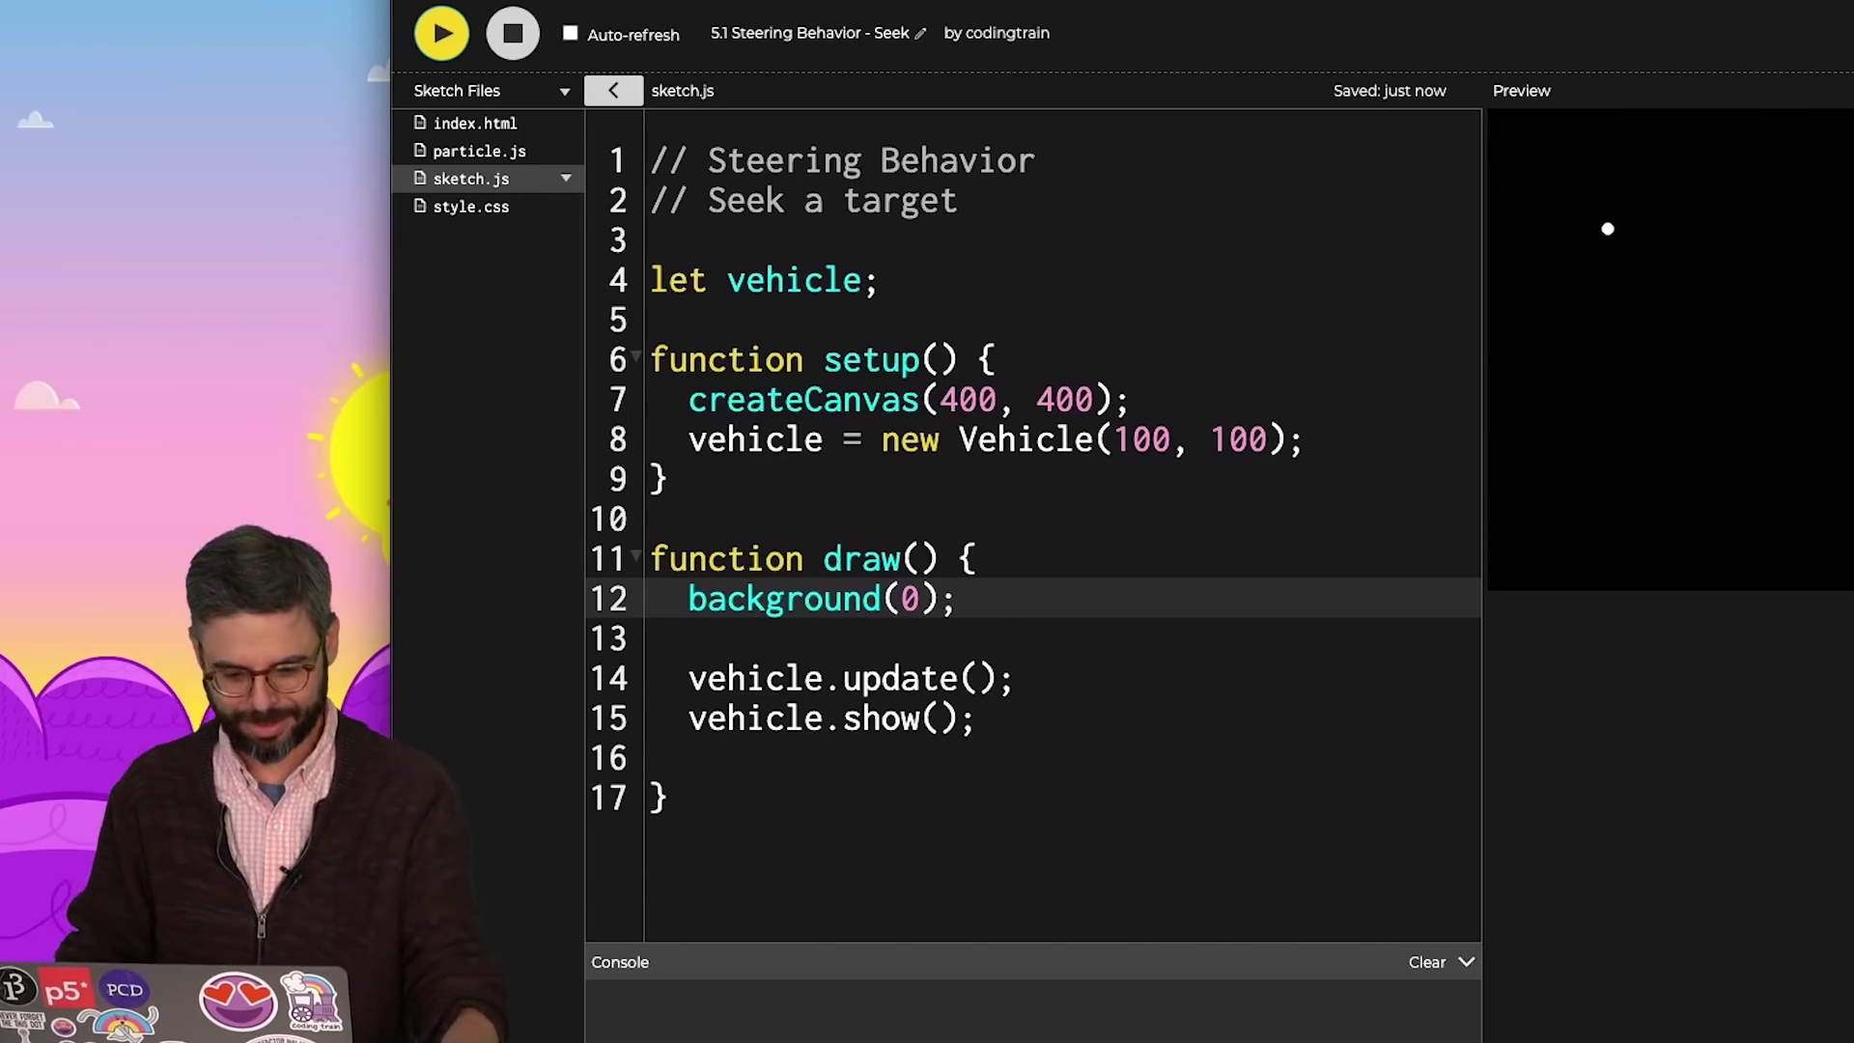
- Rewrite show() to draw a triangle with push/translate/pop at this.pos instead of the ellipse, and run
key(Return)
text(push();)
key(Return)
key(Return)
text(pop();)
key(Up)
text(translate()
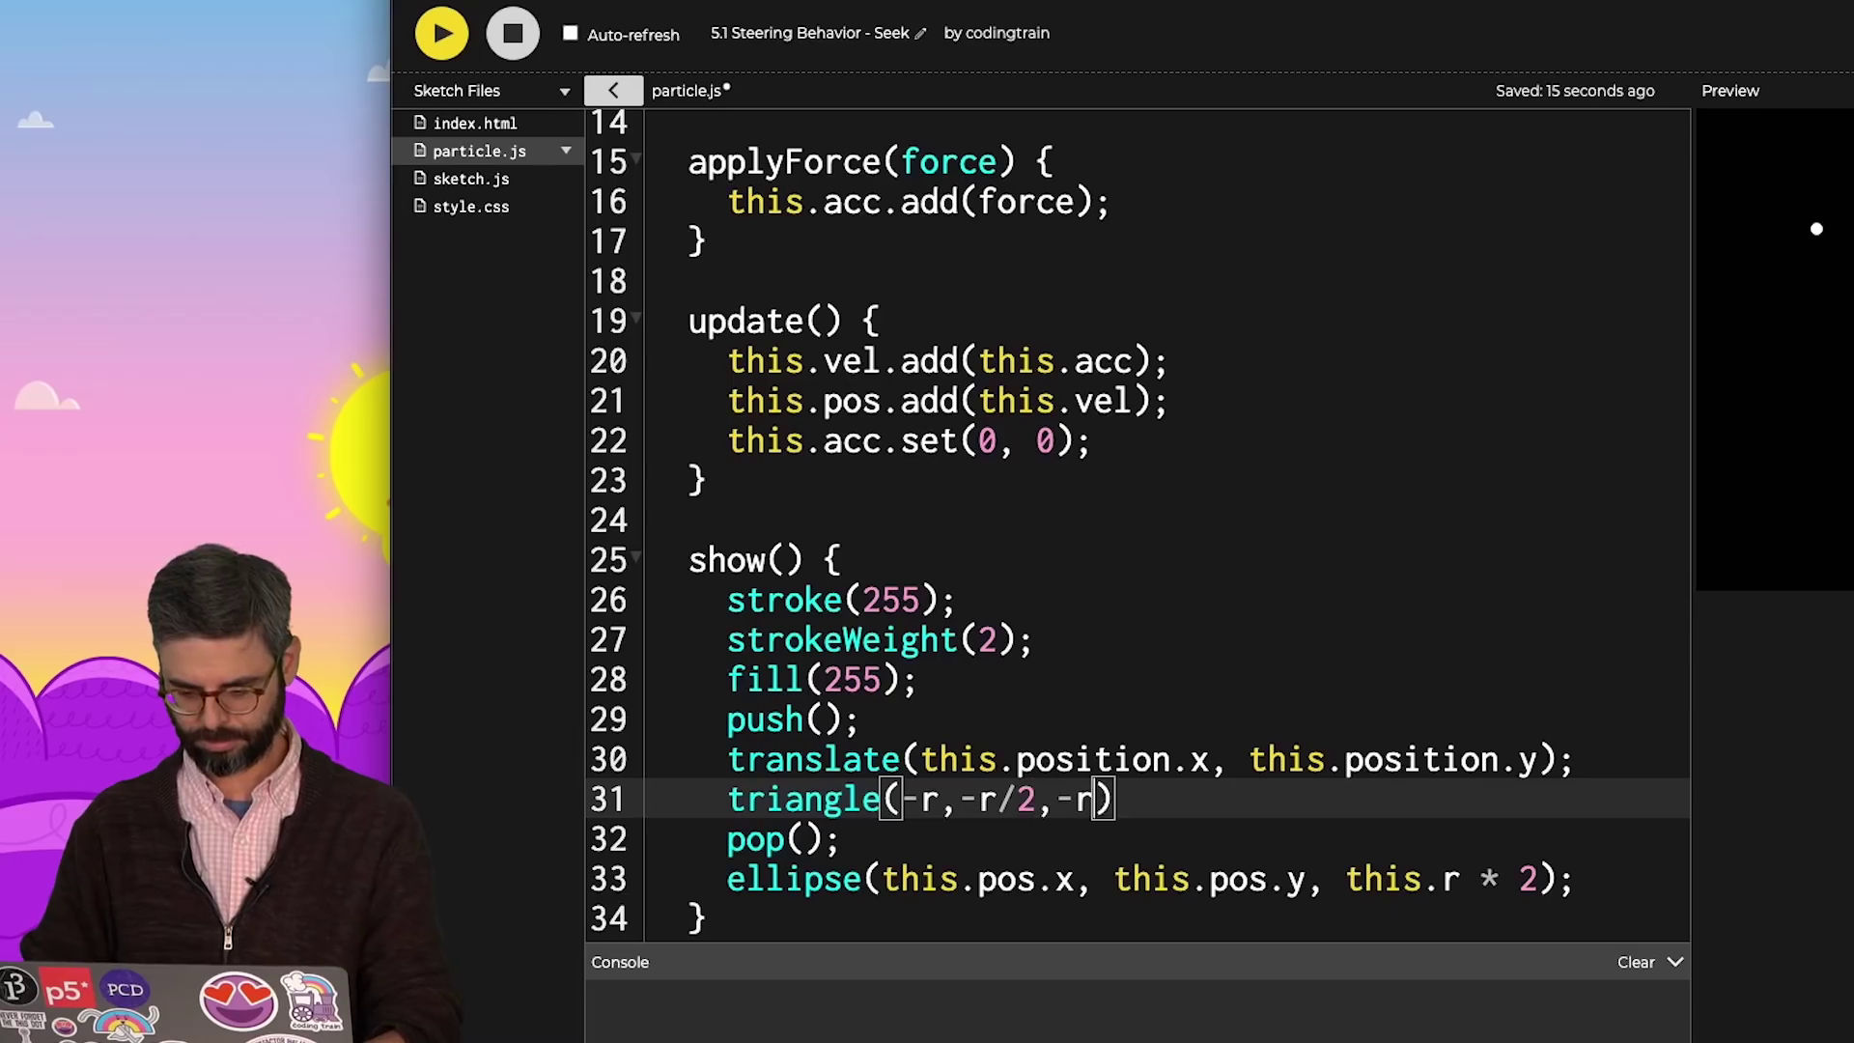
text();)
key(Down)
key(Down)
key(ctrl+shift+k)
click(921, 799)
text(this.)
click(1077, 798)
text(this.)
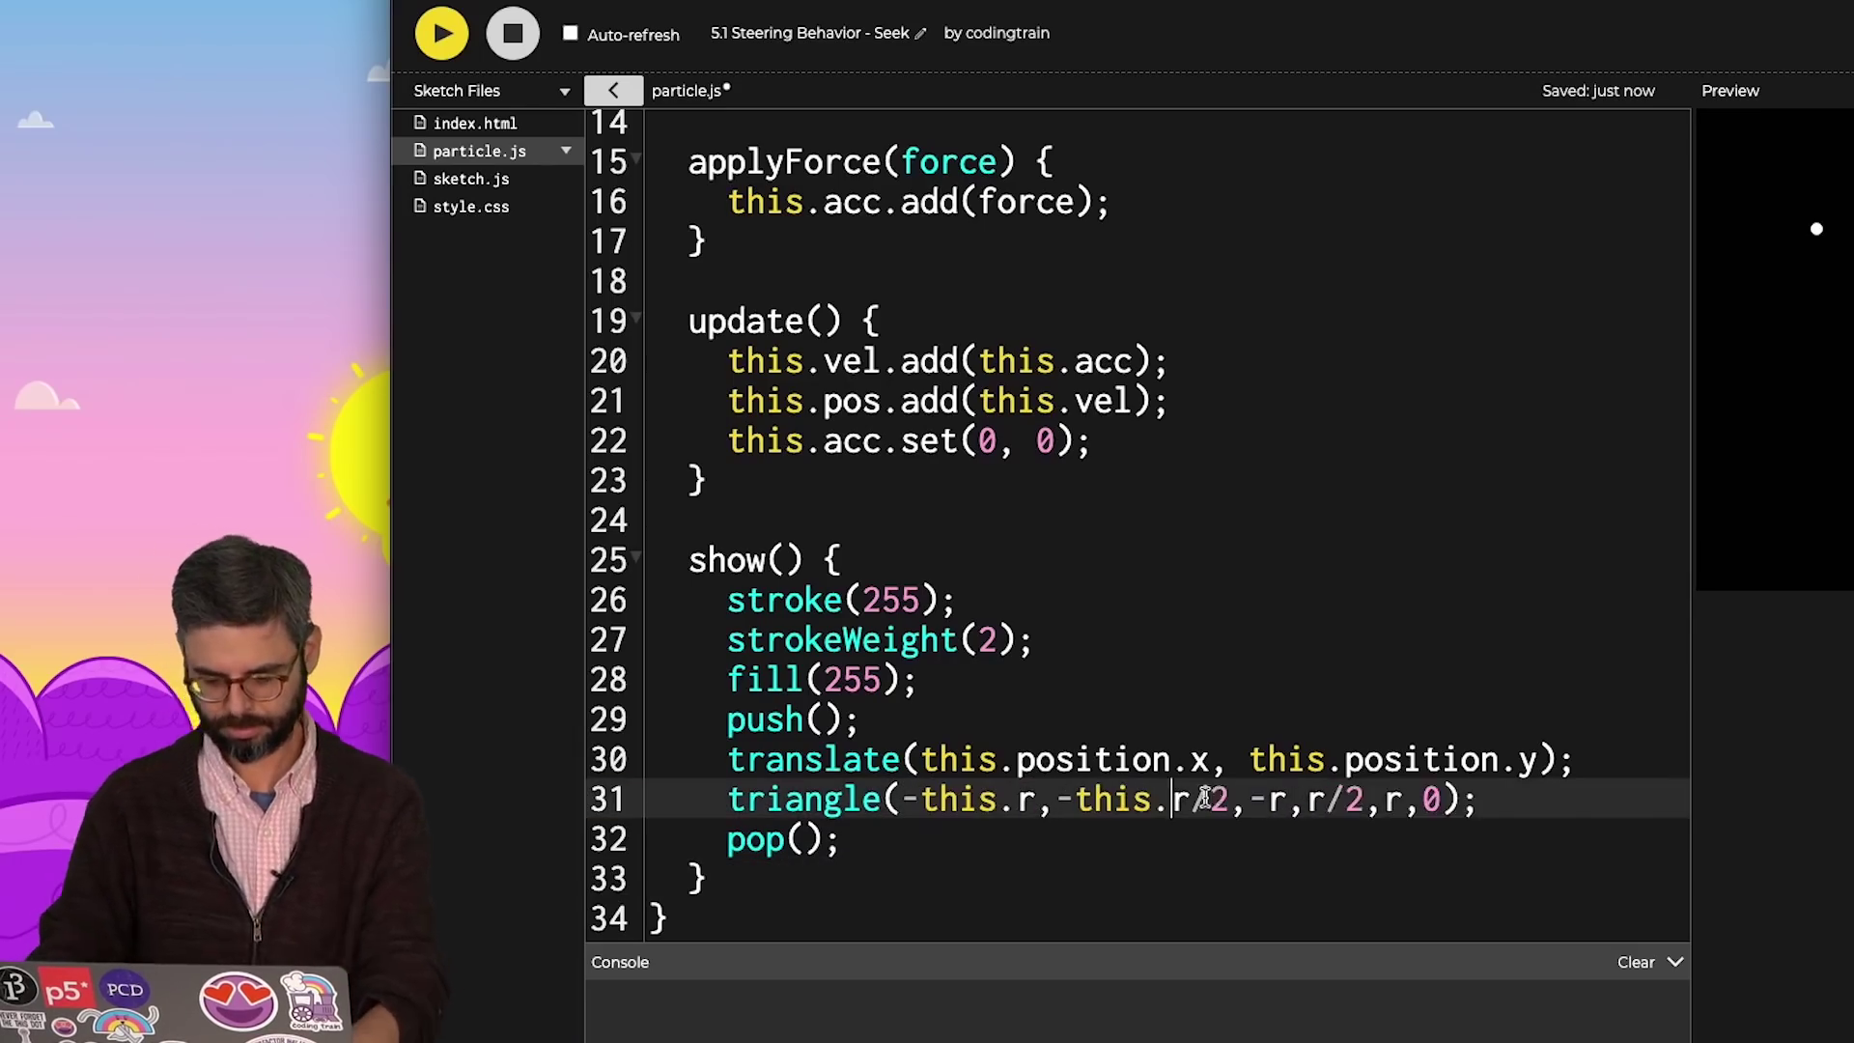
text(this.)
double_click(1112, 759)
text(pos)
double_click(1326, 760)
text(pos)
key(ctrl+Return)
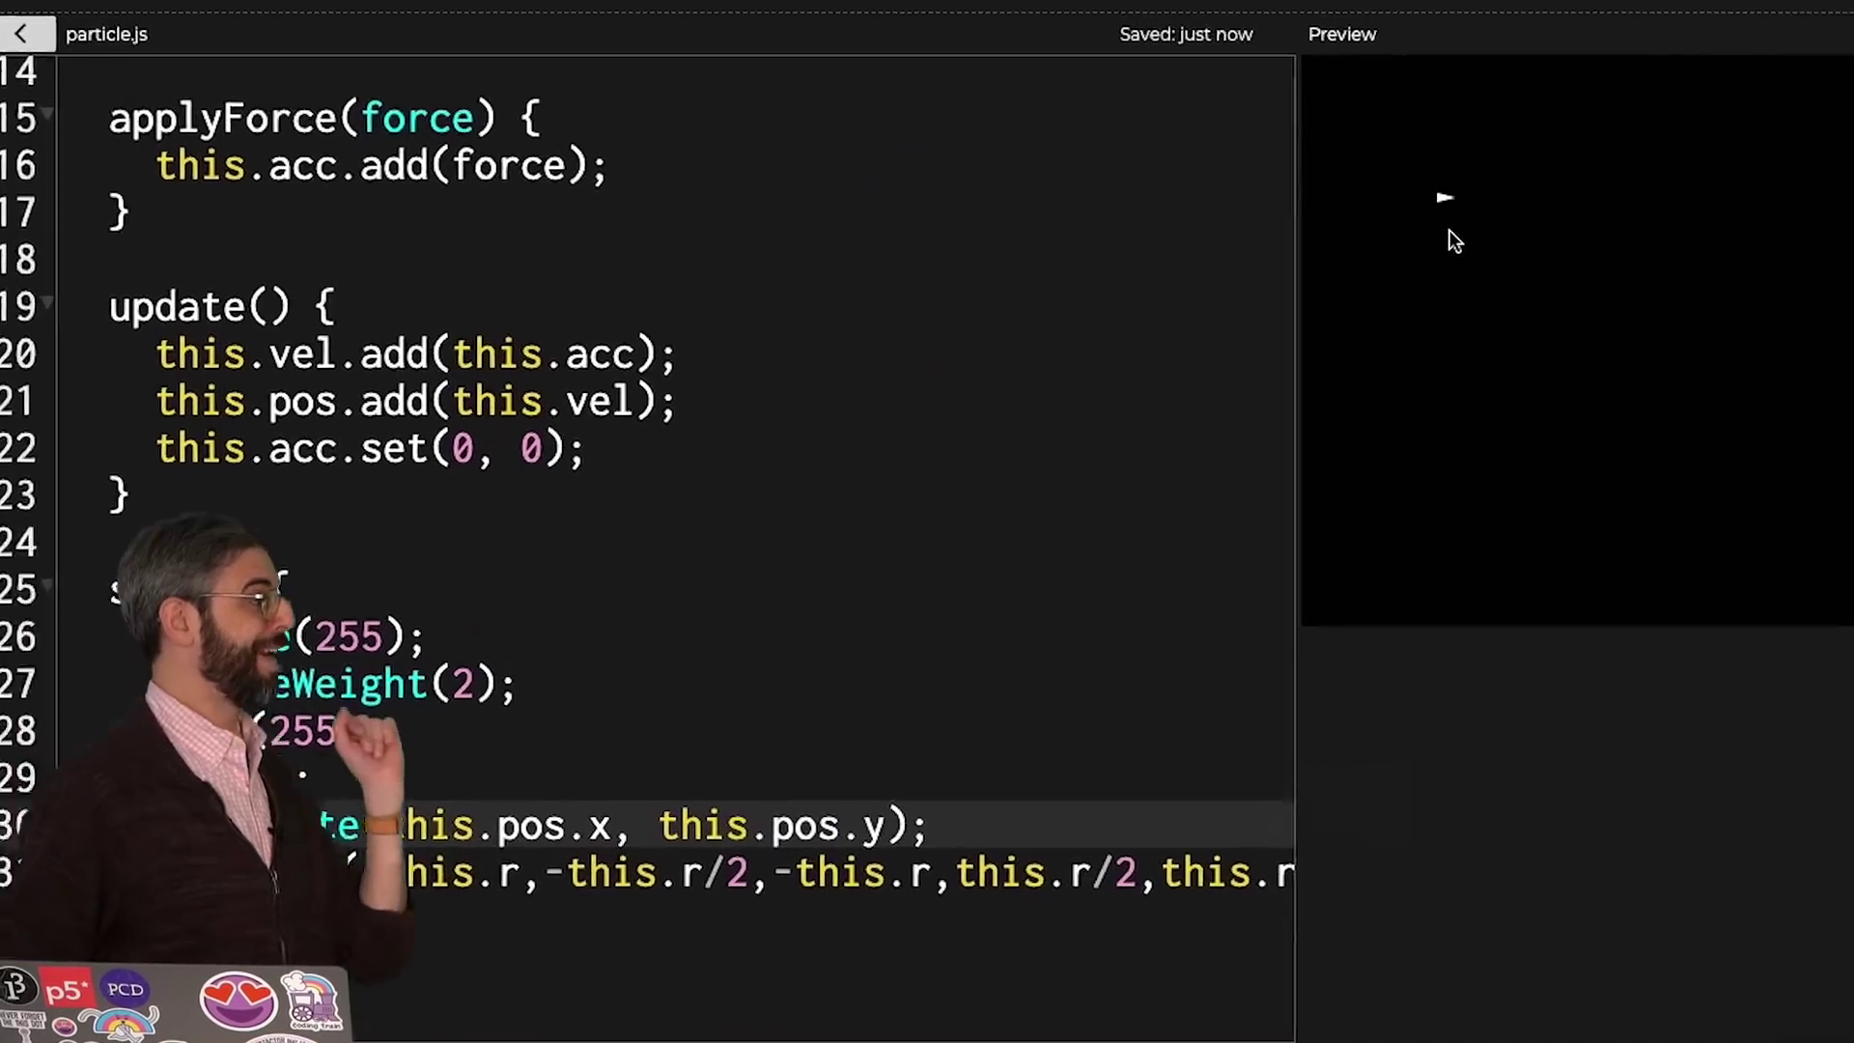
scroll(414, 282, up, 5)
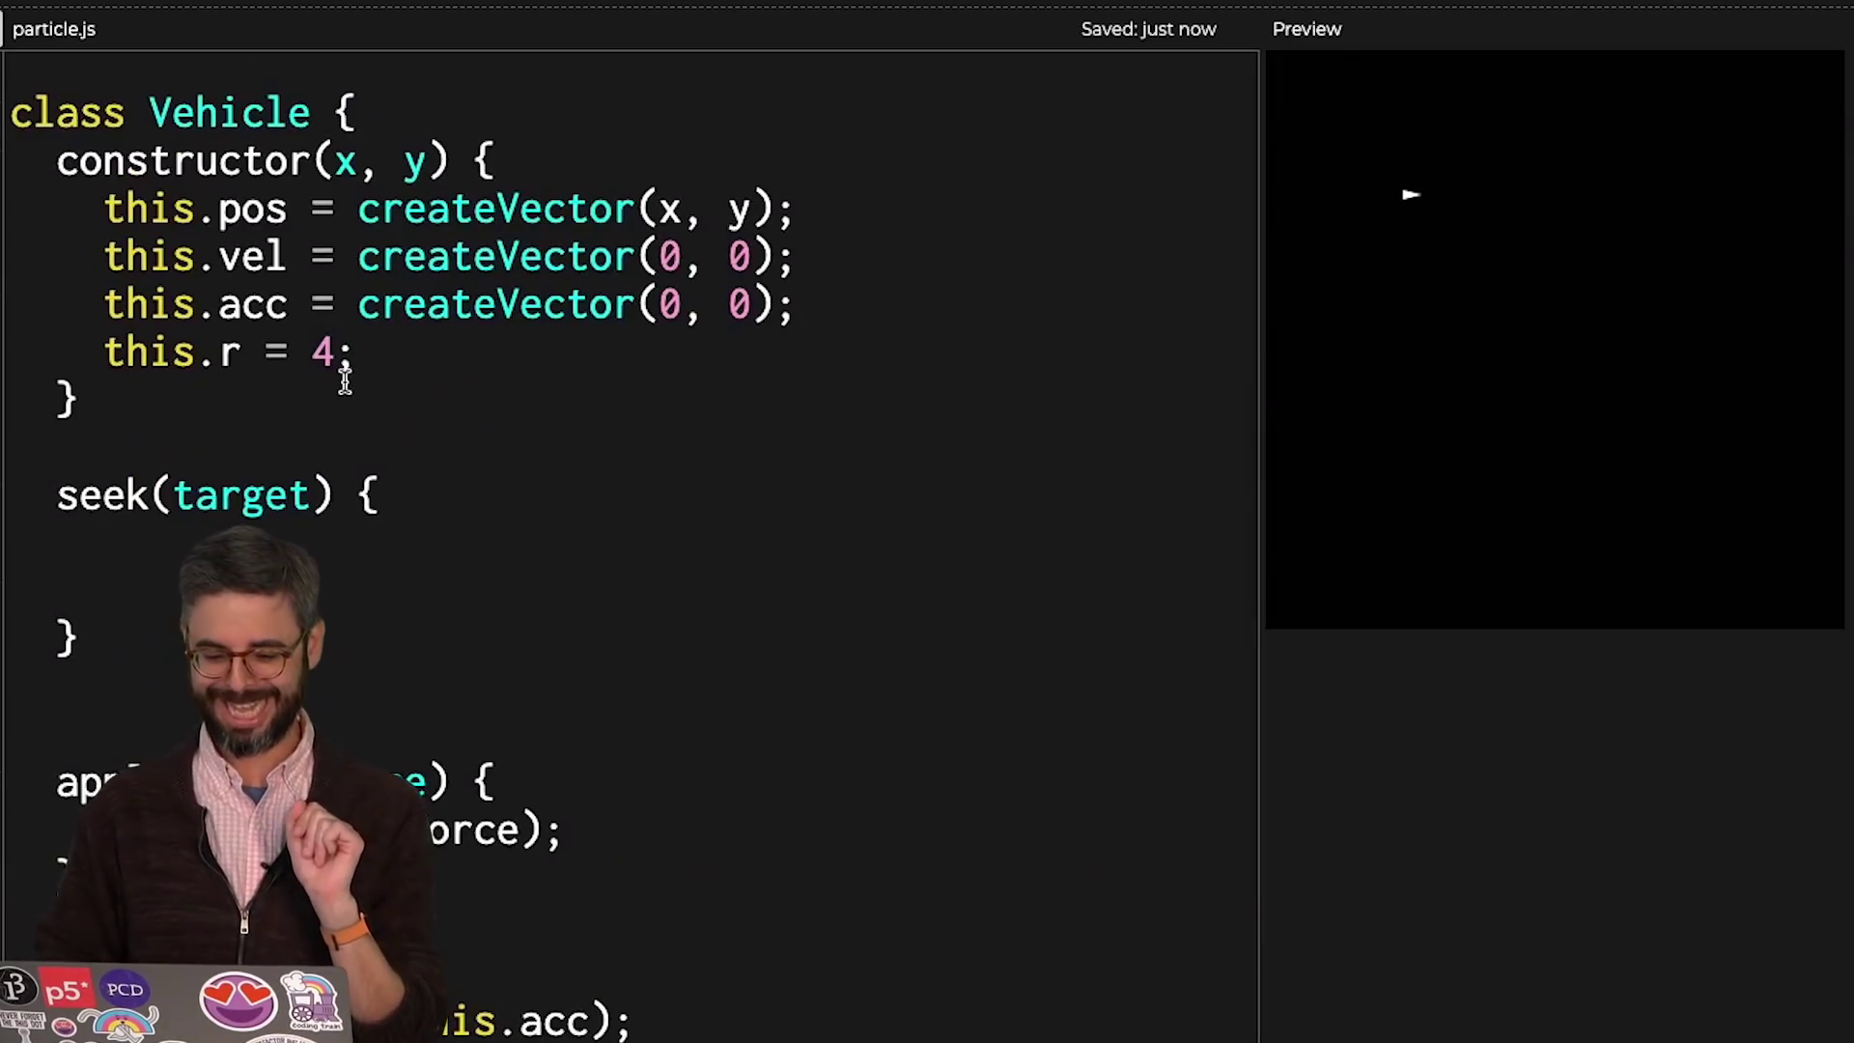
- Raise the vehicle's radius to 16 in the constructor and make room in sketch.js for a target variable
click(338, 380)
click(333, 354)
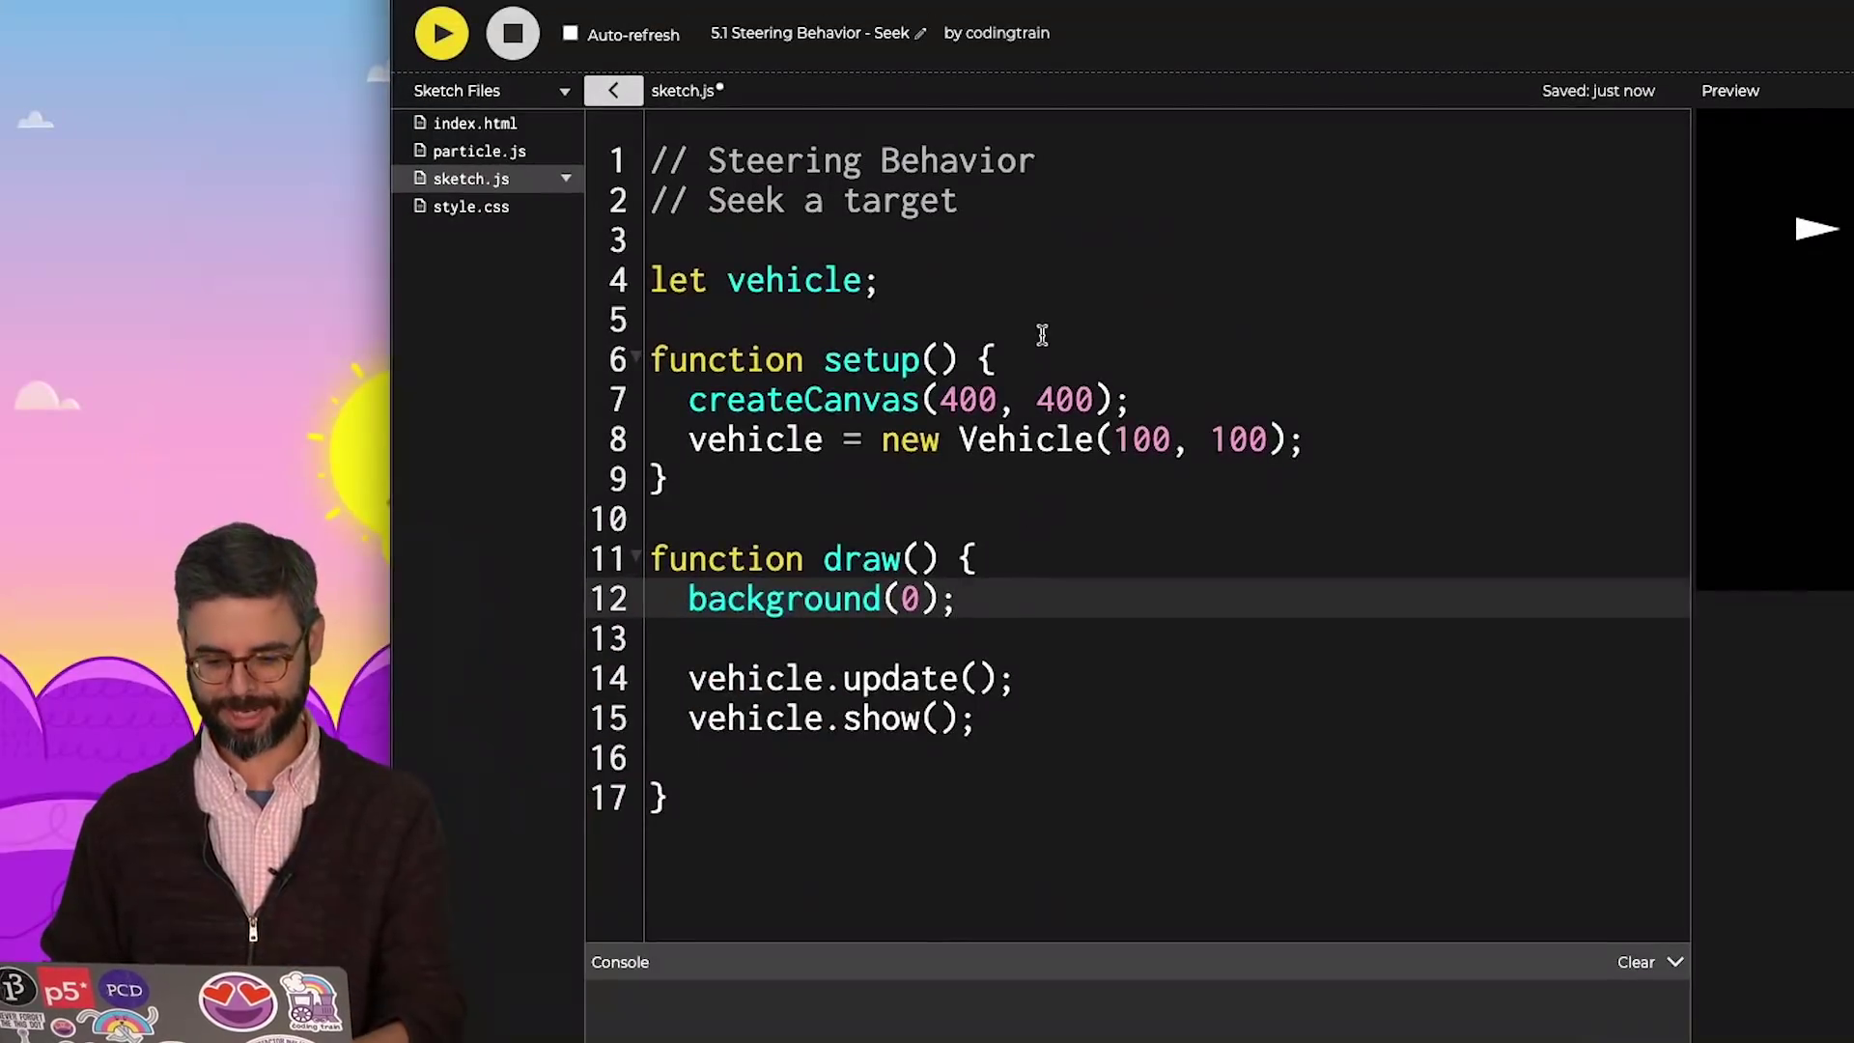
click(1028, 283)
key(Return)
text(le)
- In draw() set target to the mouse position, draw it as a red noStroke circle of 32, and call vehicle.seek(target)
click(999, 633)
key(Return)
text(target = createVector(mouseX)
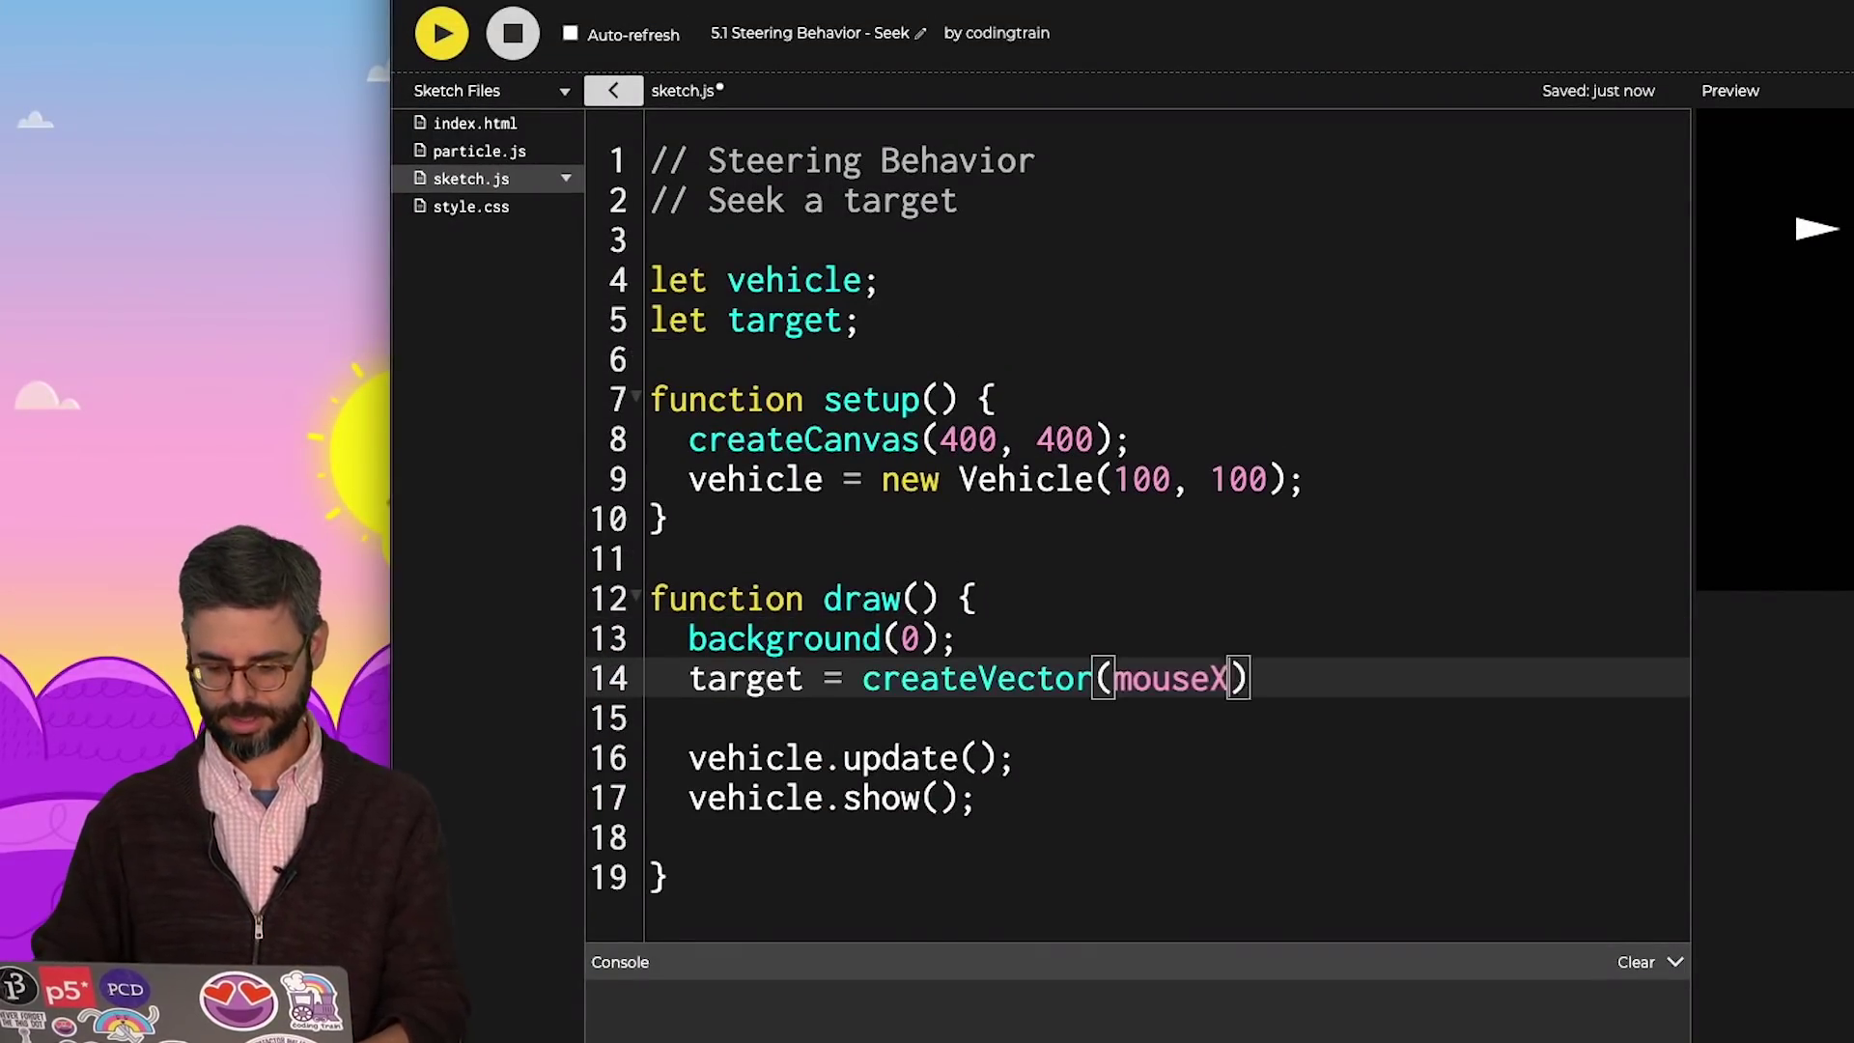
text(fil)
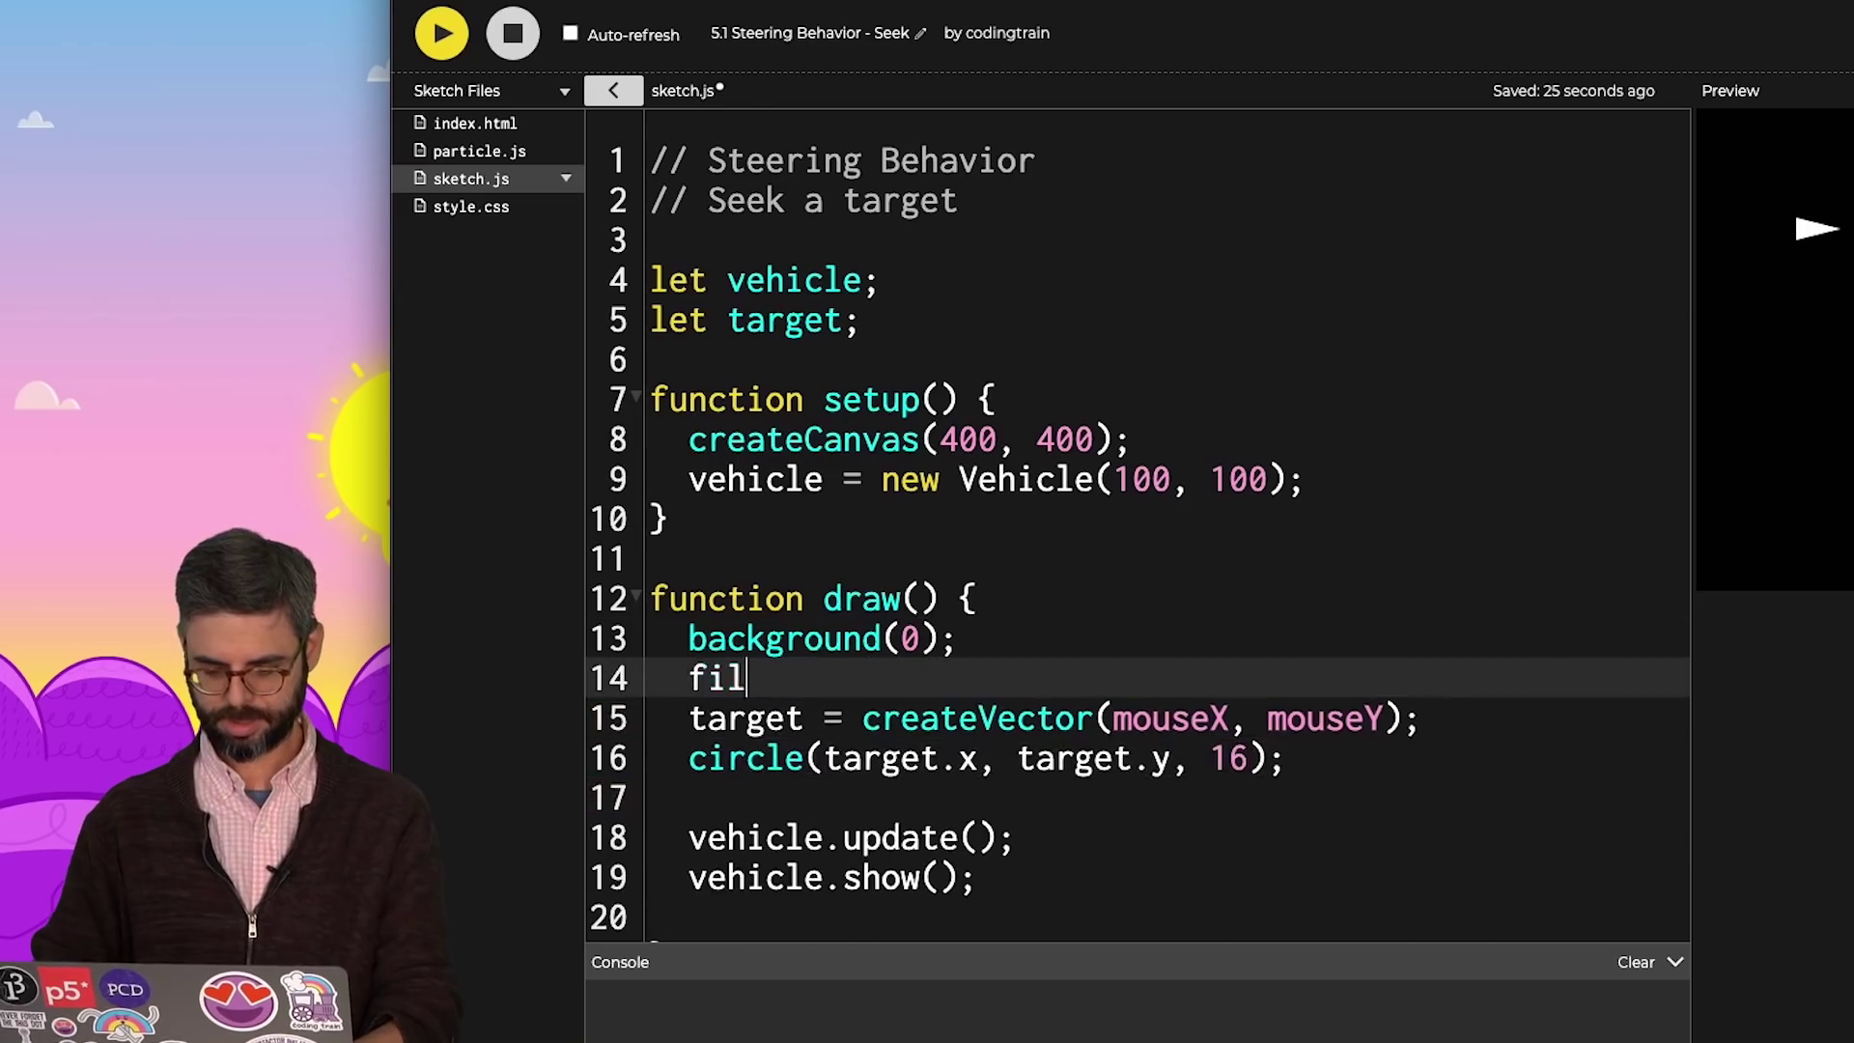
text(l(255, 0, 0);)
key(Return)
text(noStroke();)
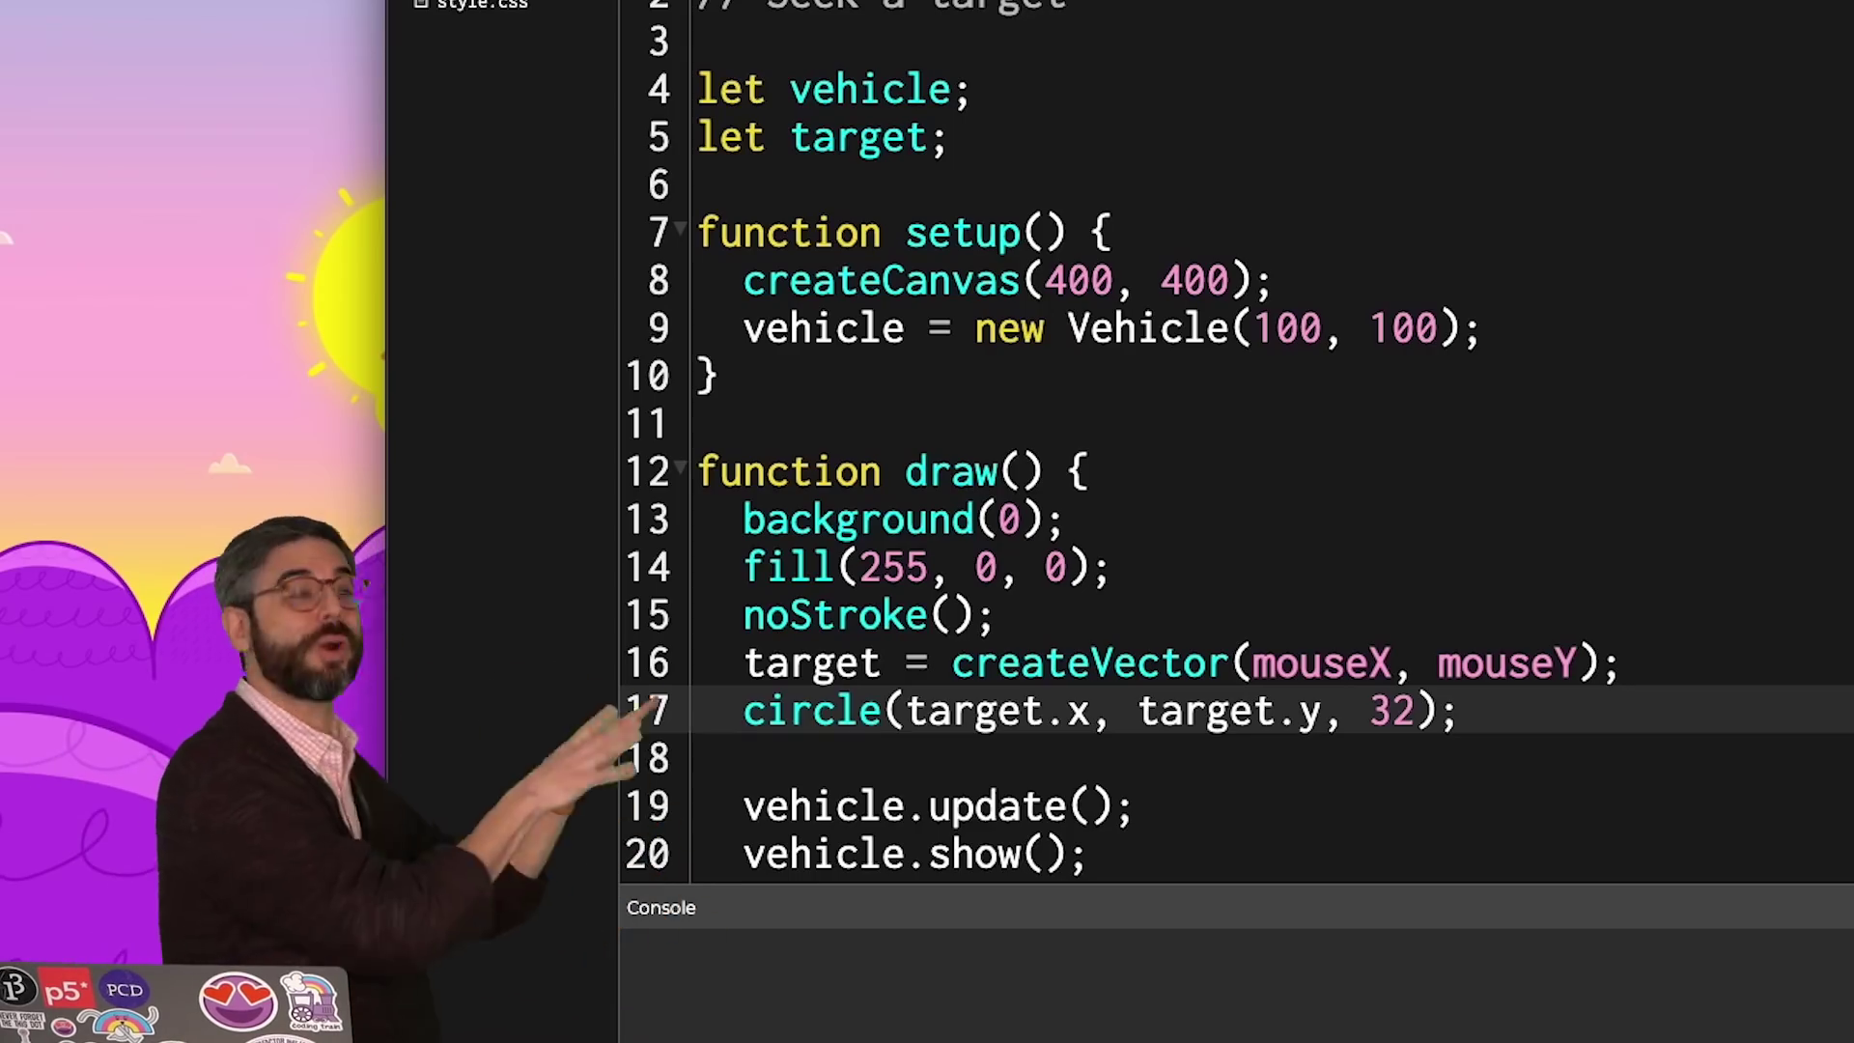
key(Down)
text(ve)
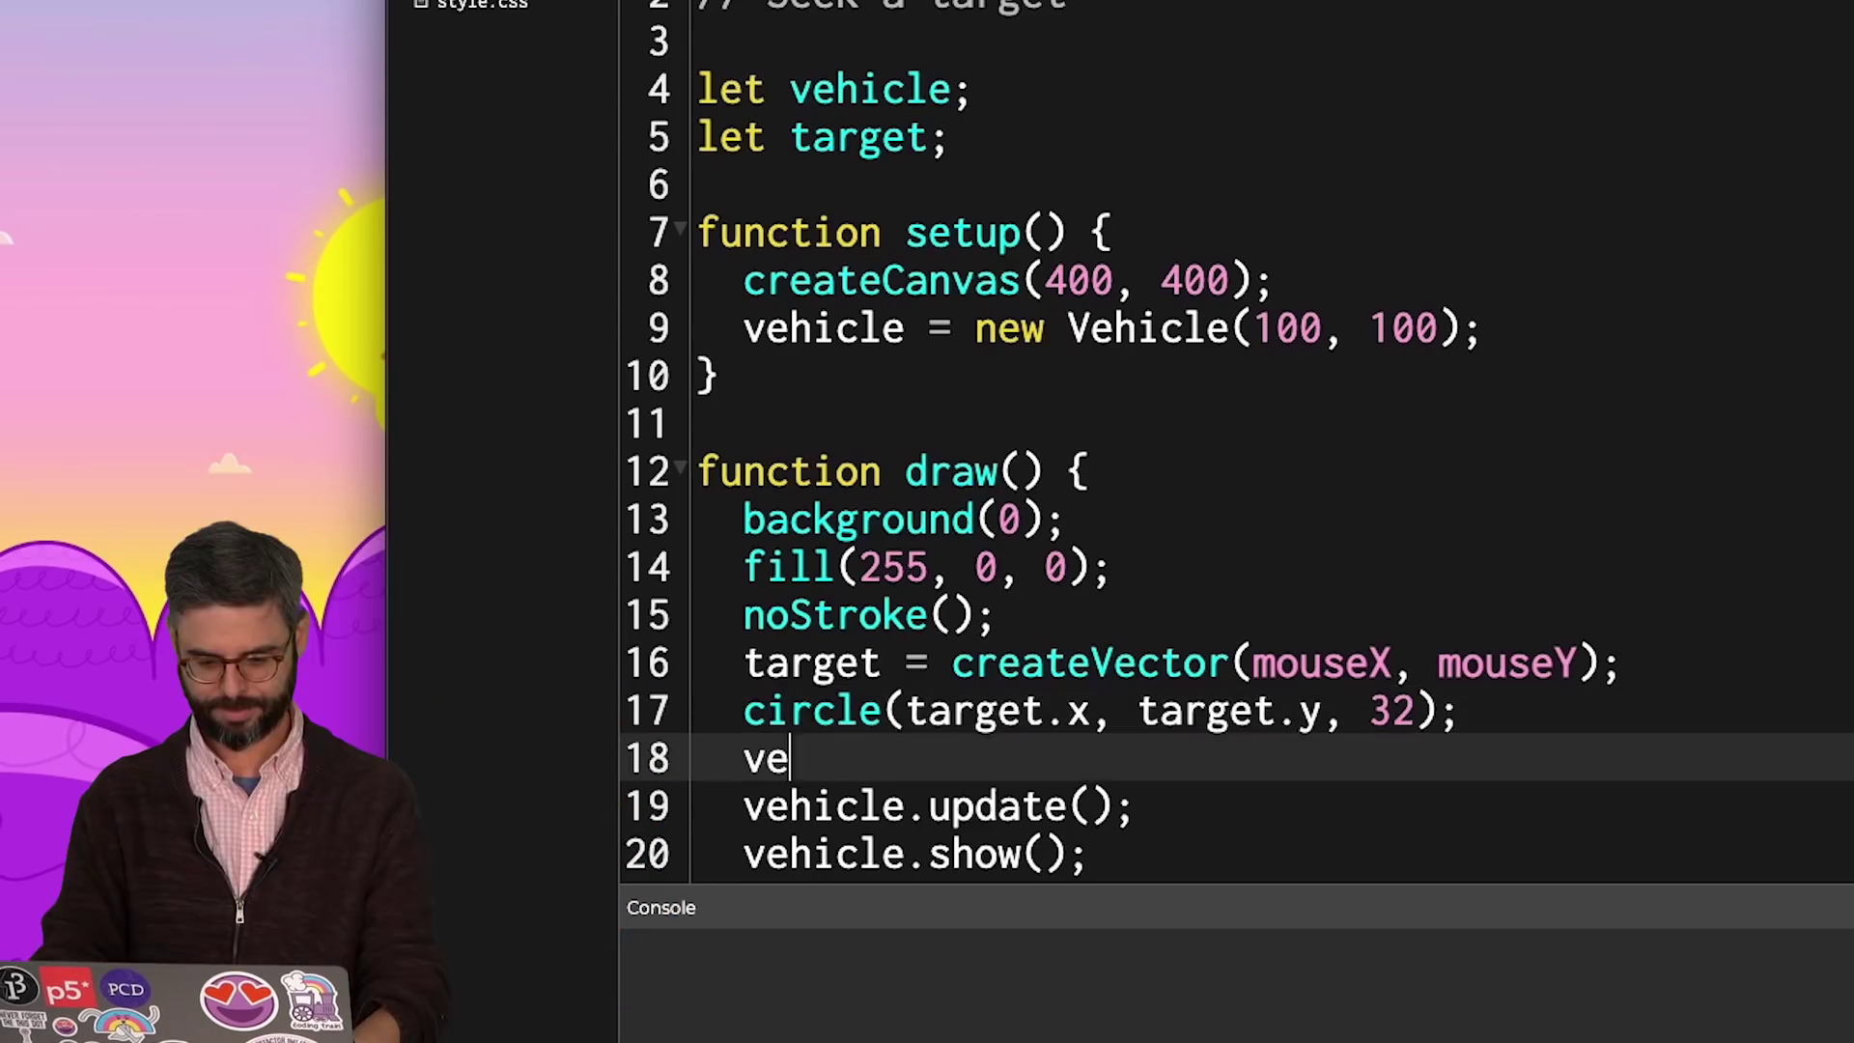
text(hicle.seek(target);)
key(Return)
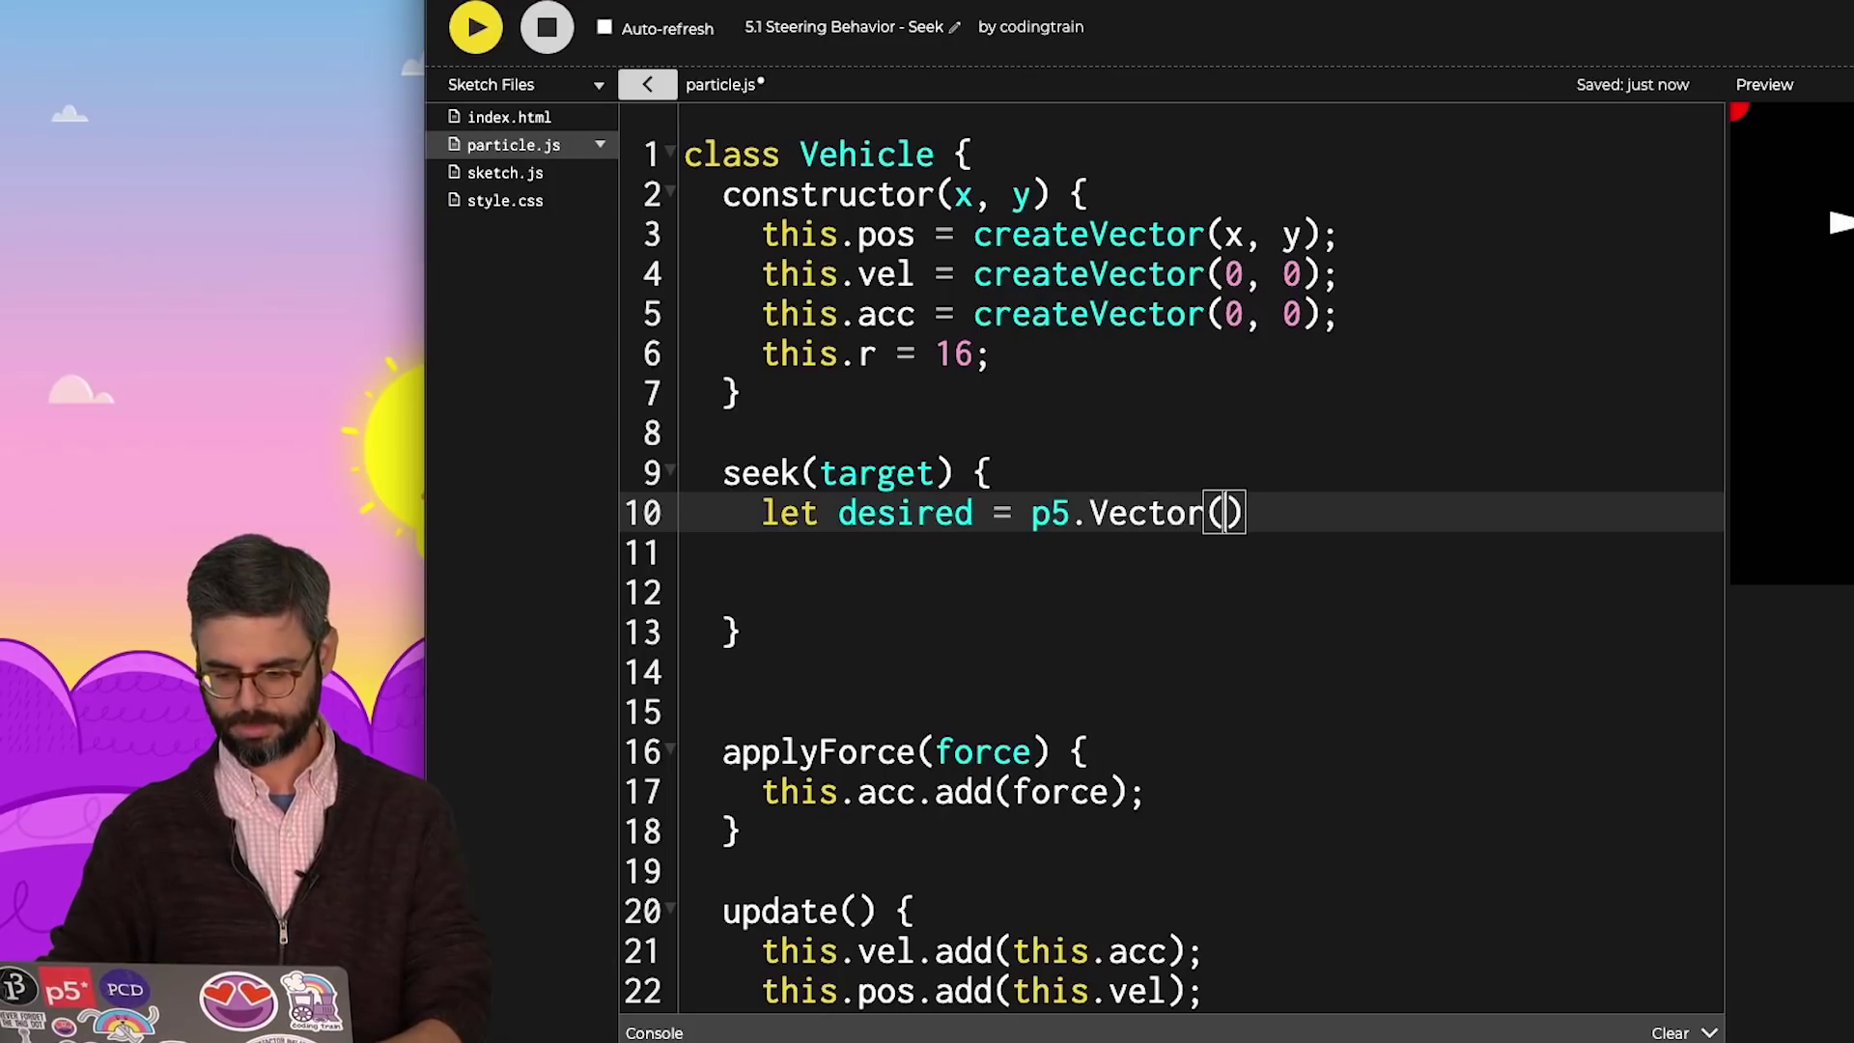
text(pos);)
- Add this.maxSpeed = 4 and have seek setMag desired to maxSpeed, subtract this.vel for steering, and applyForce it
click(1206, 512)
text(.sub)
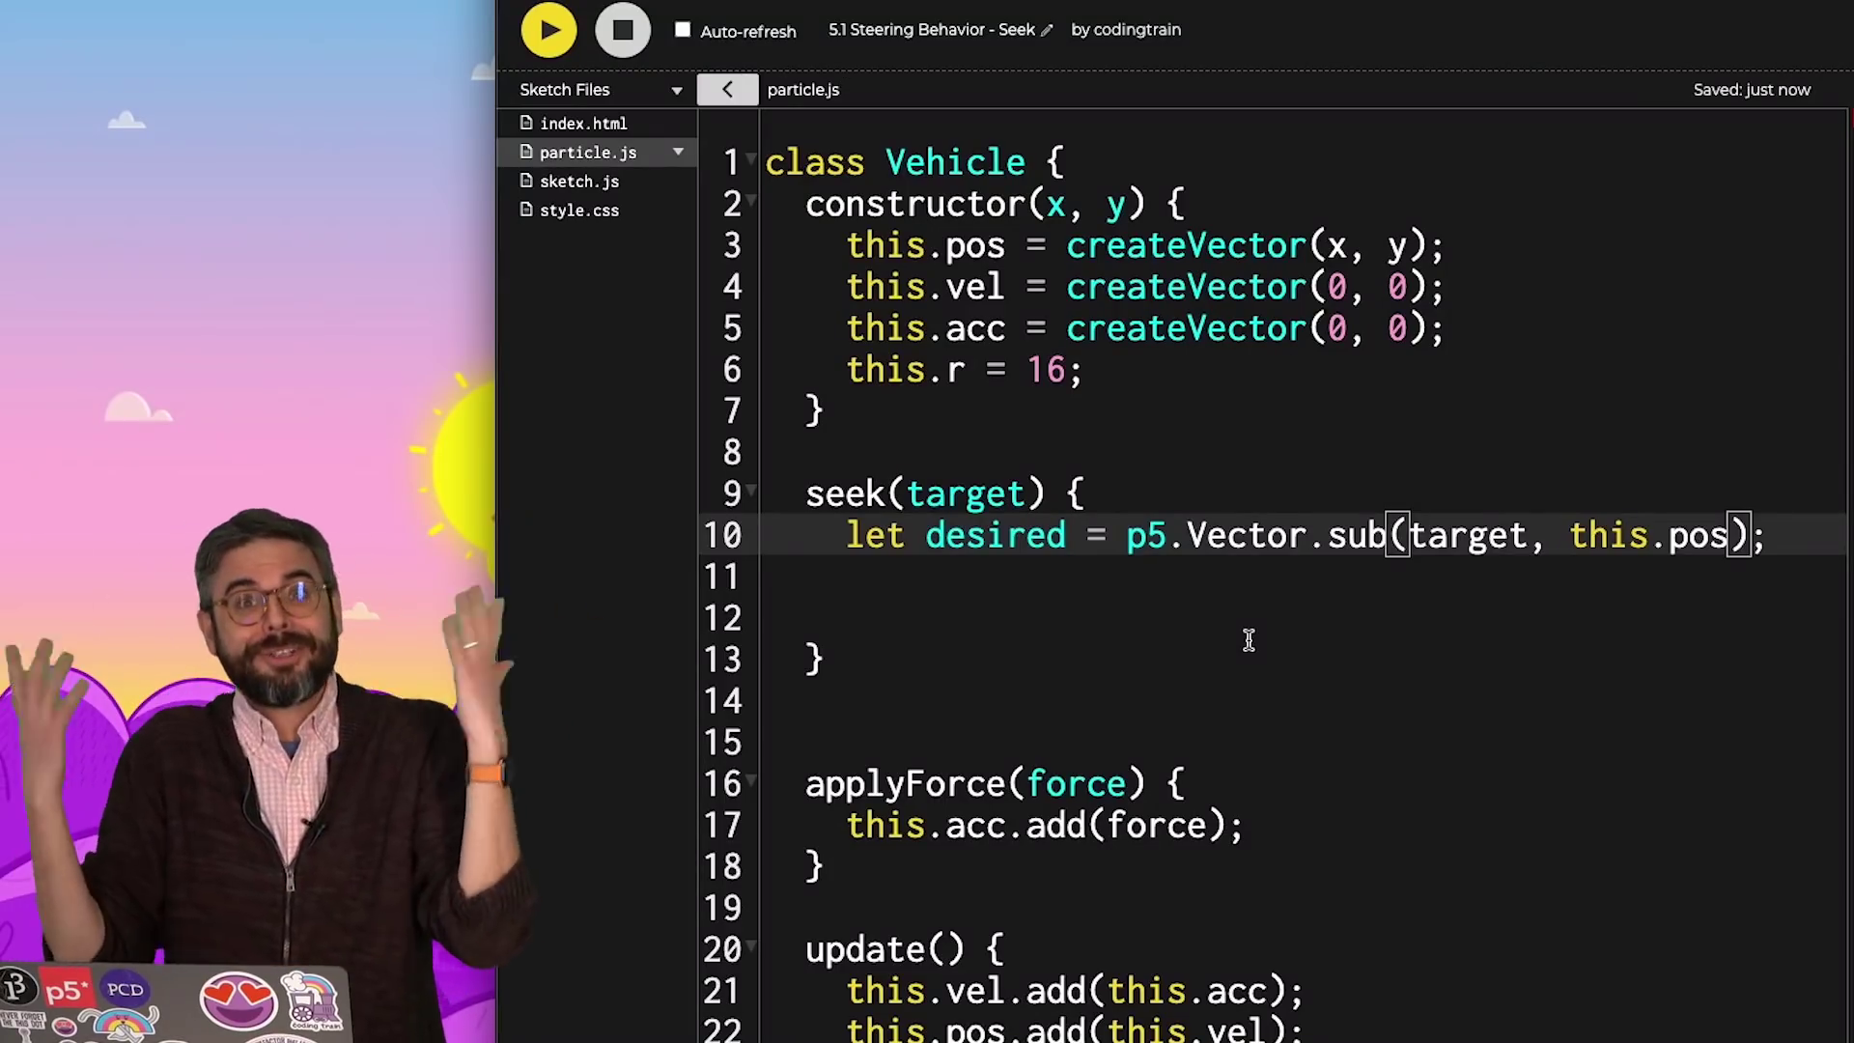
key(Return)
text(desired.setMag())
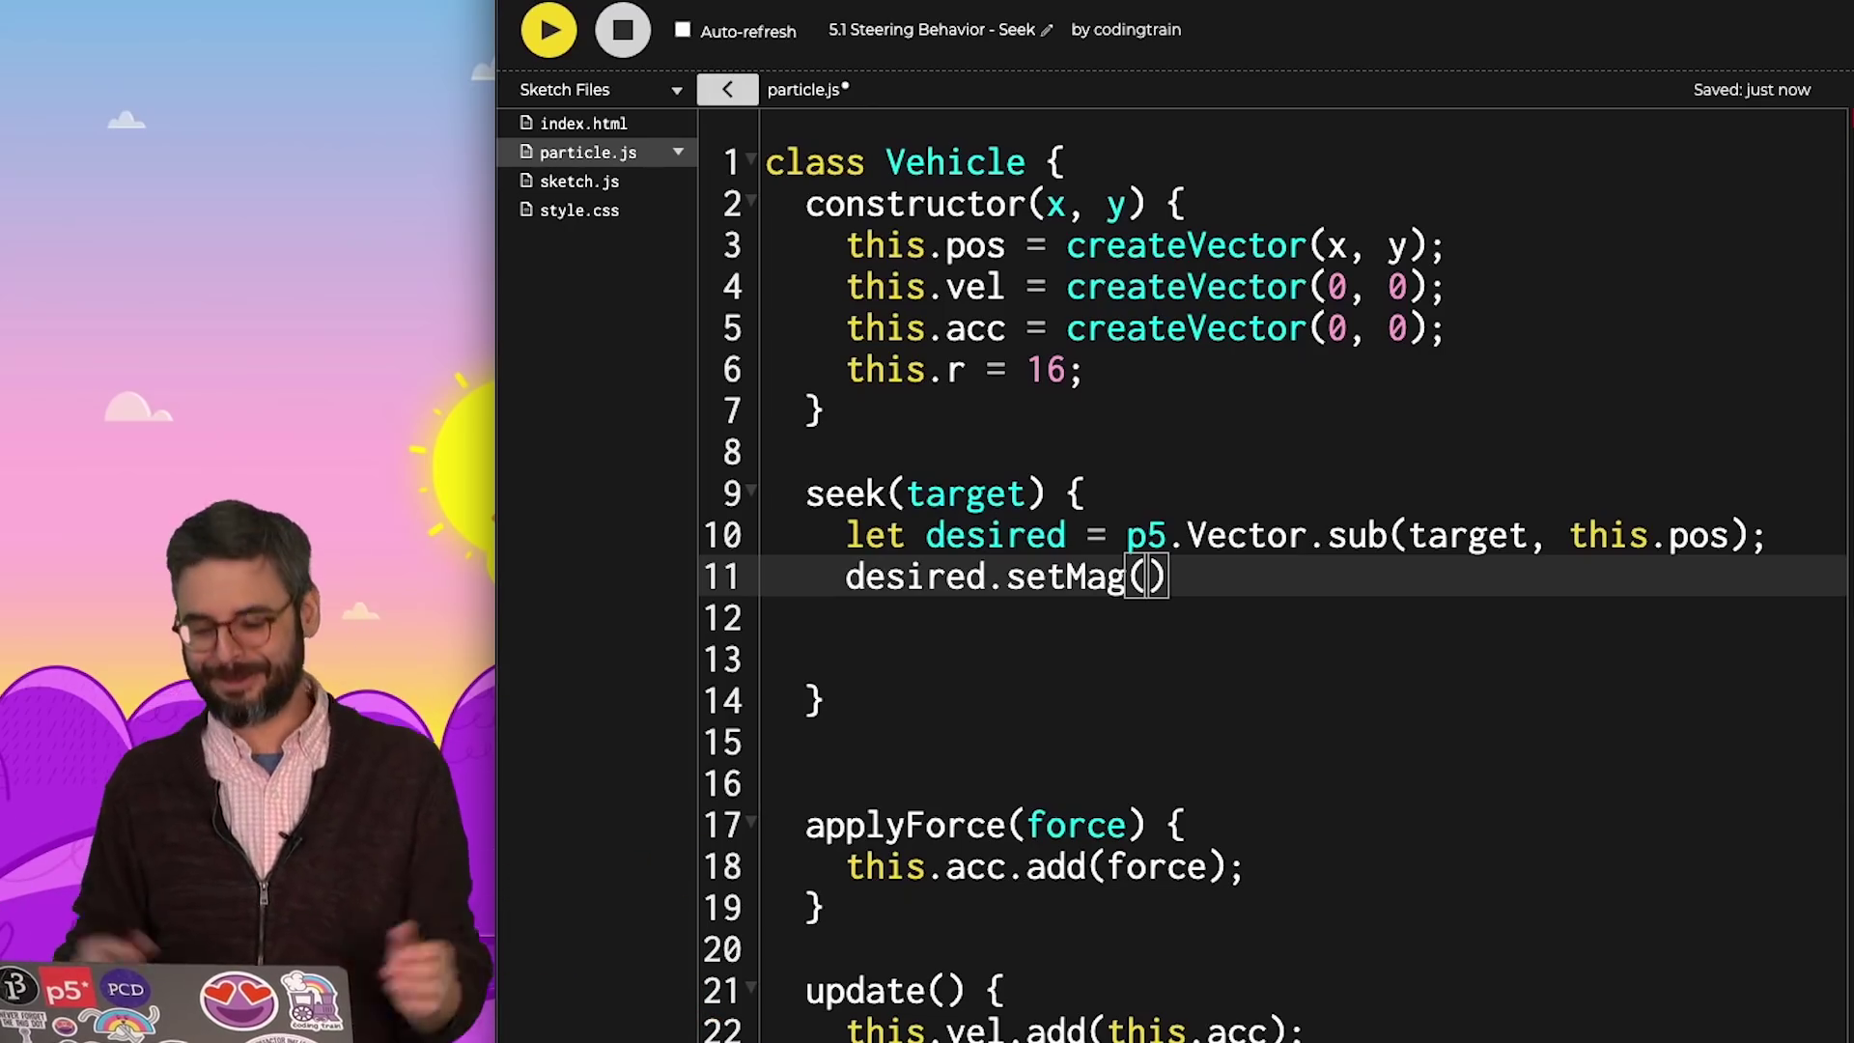
click(1595, 333)
key(Return)
text(this.maxSpeed = 4;)
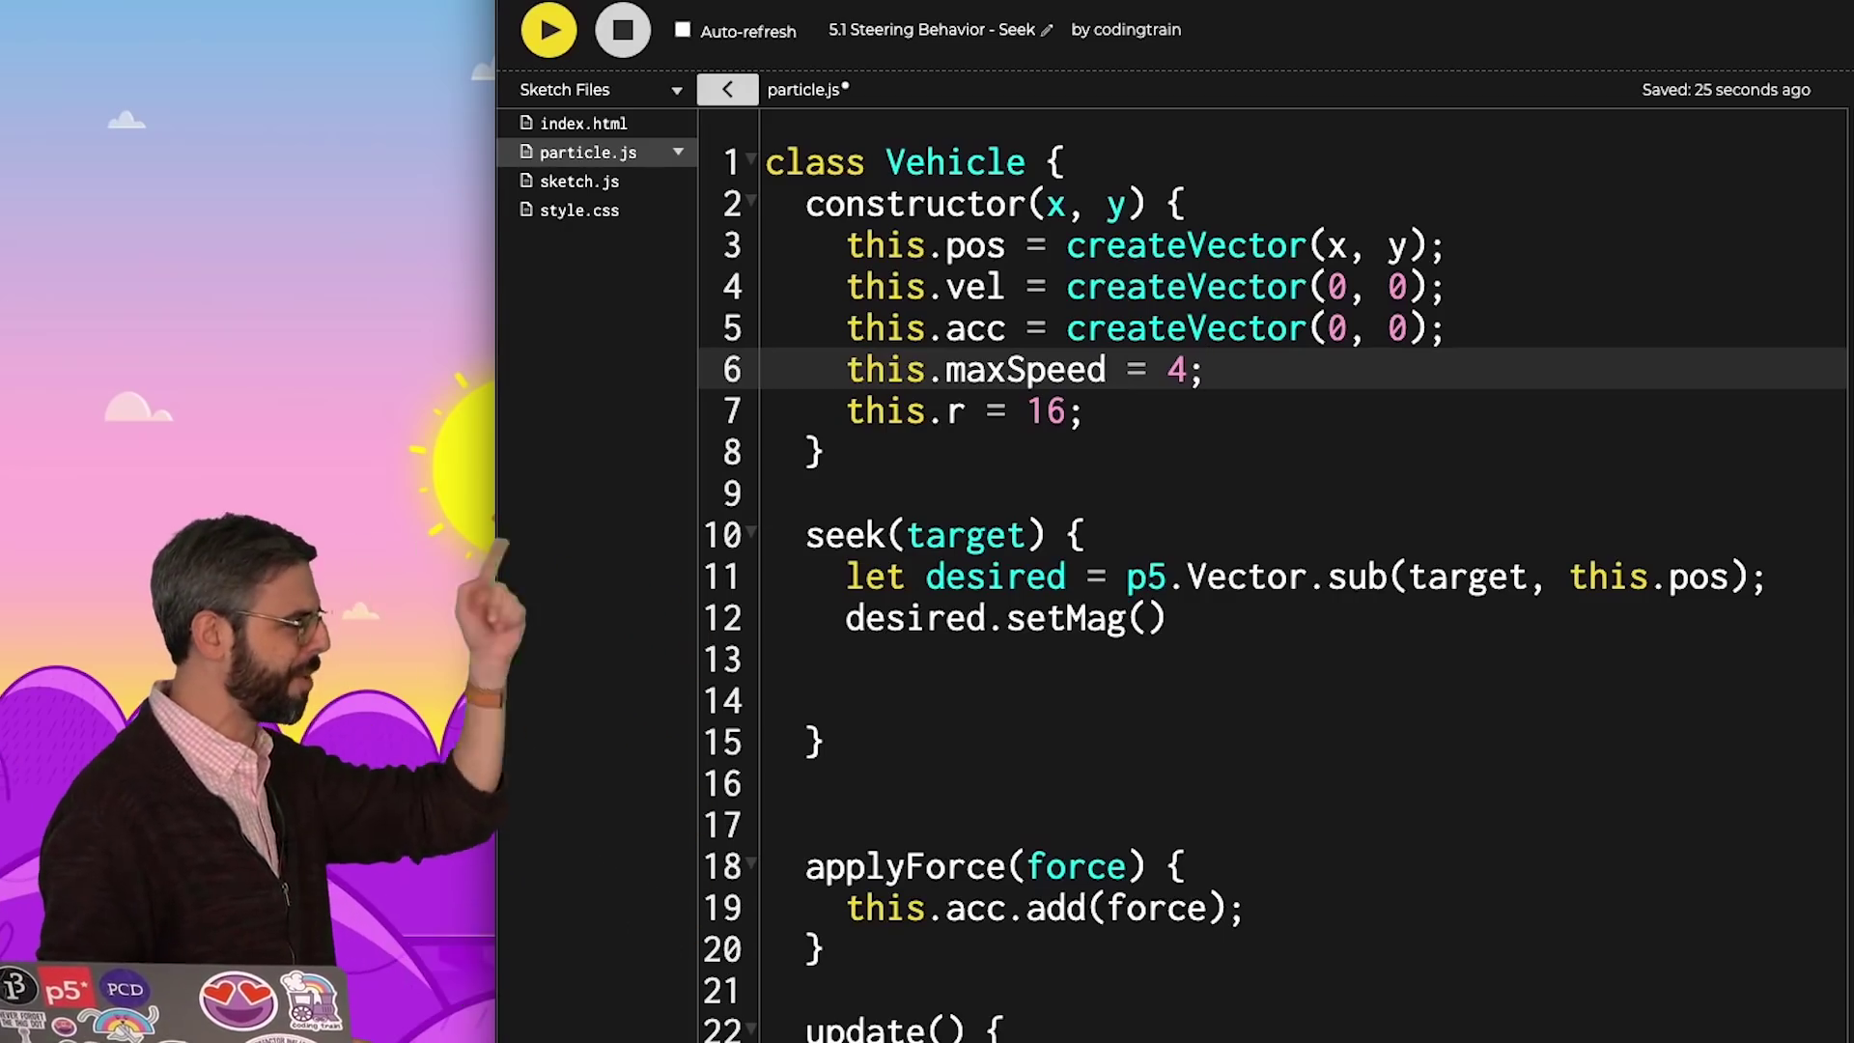
click(1143, 618)
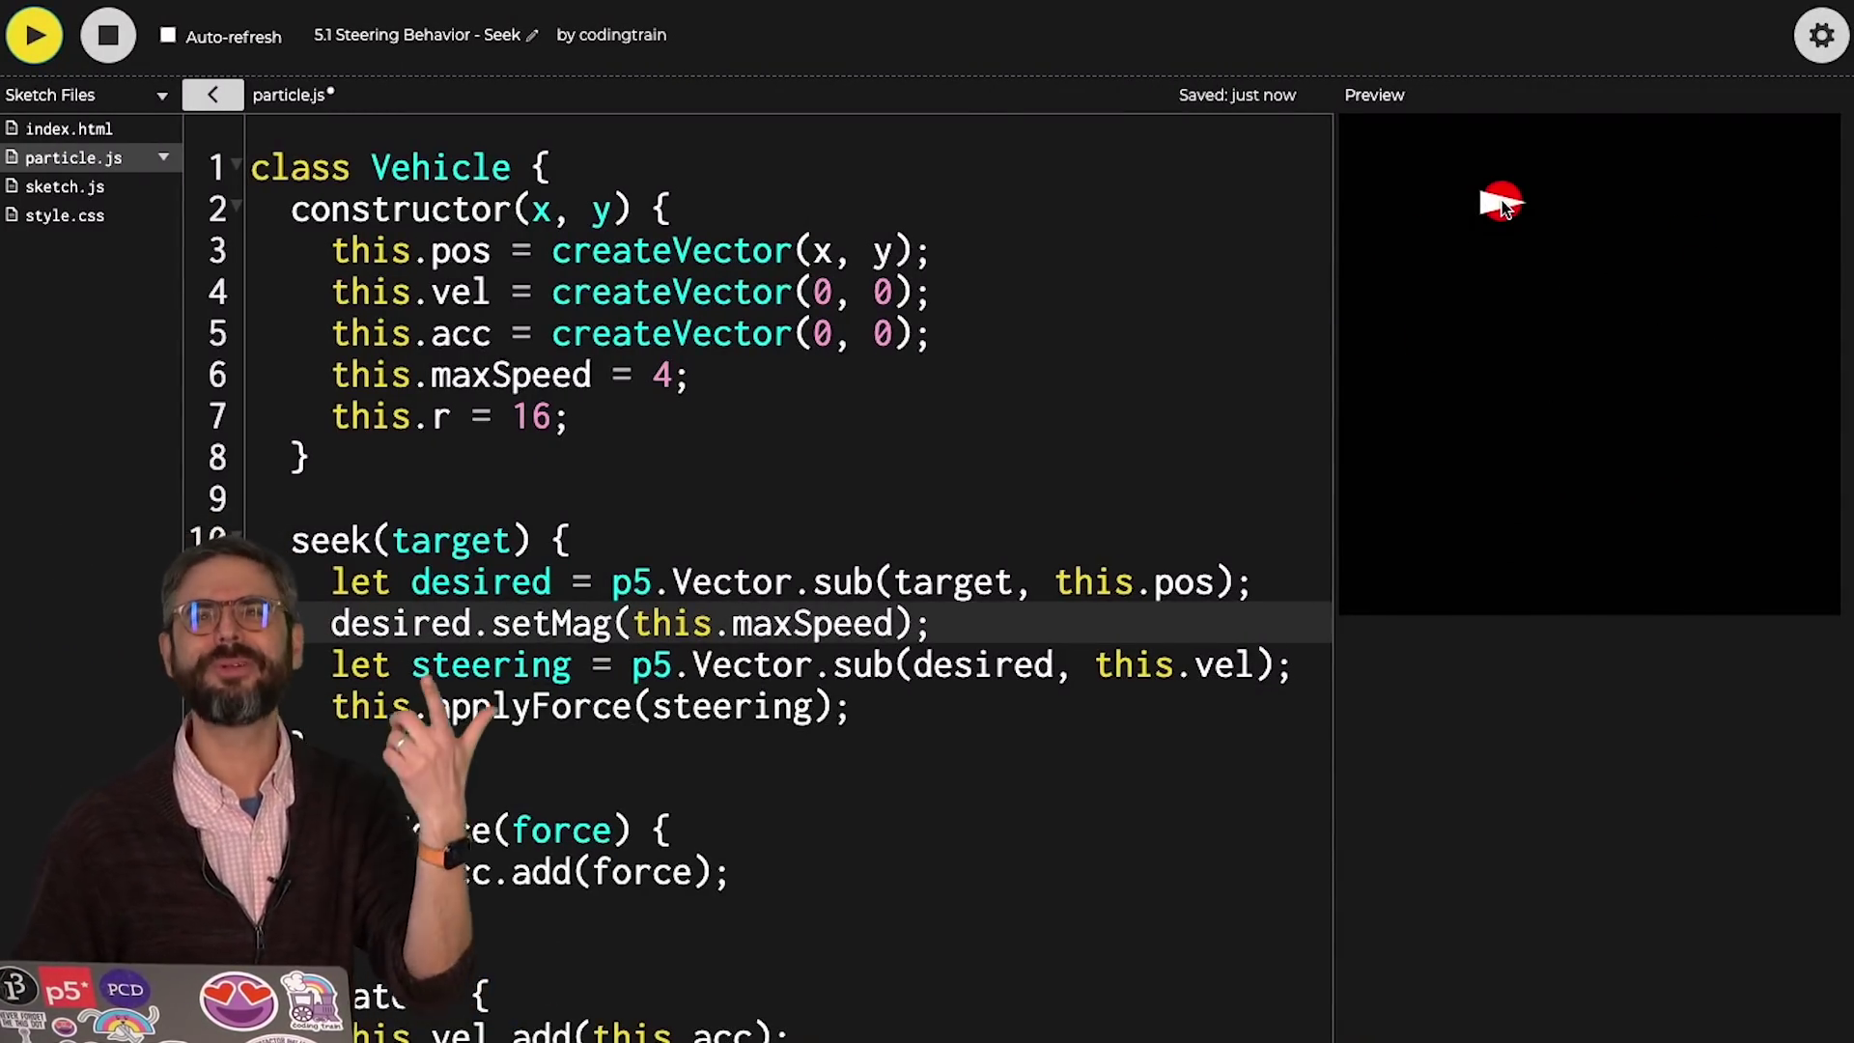
scroll(787, 795, down, 1)
scroll(787, 796, down, 3)
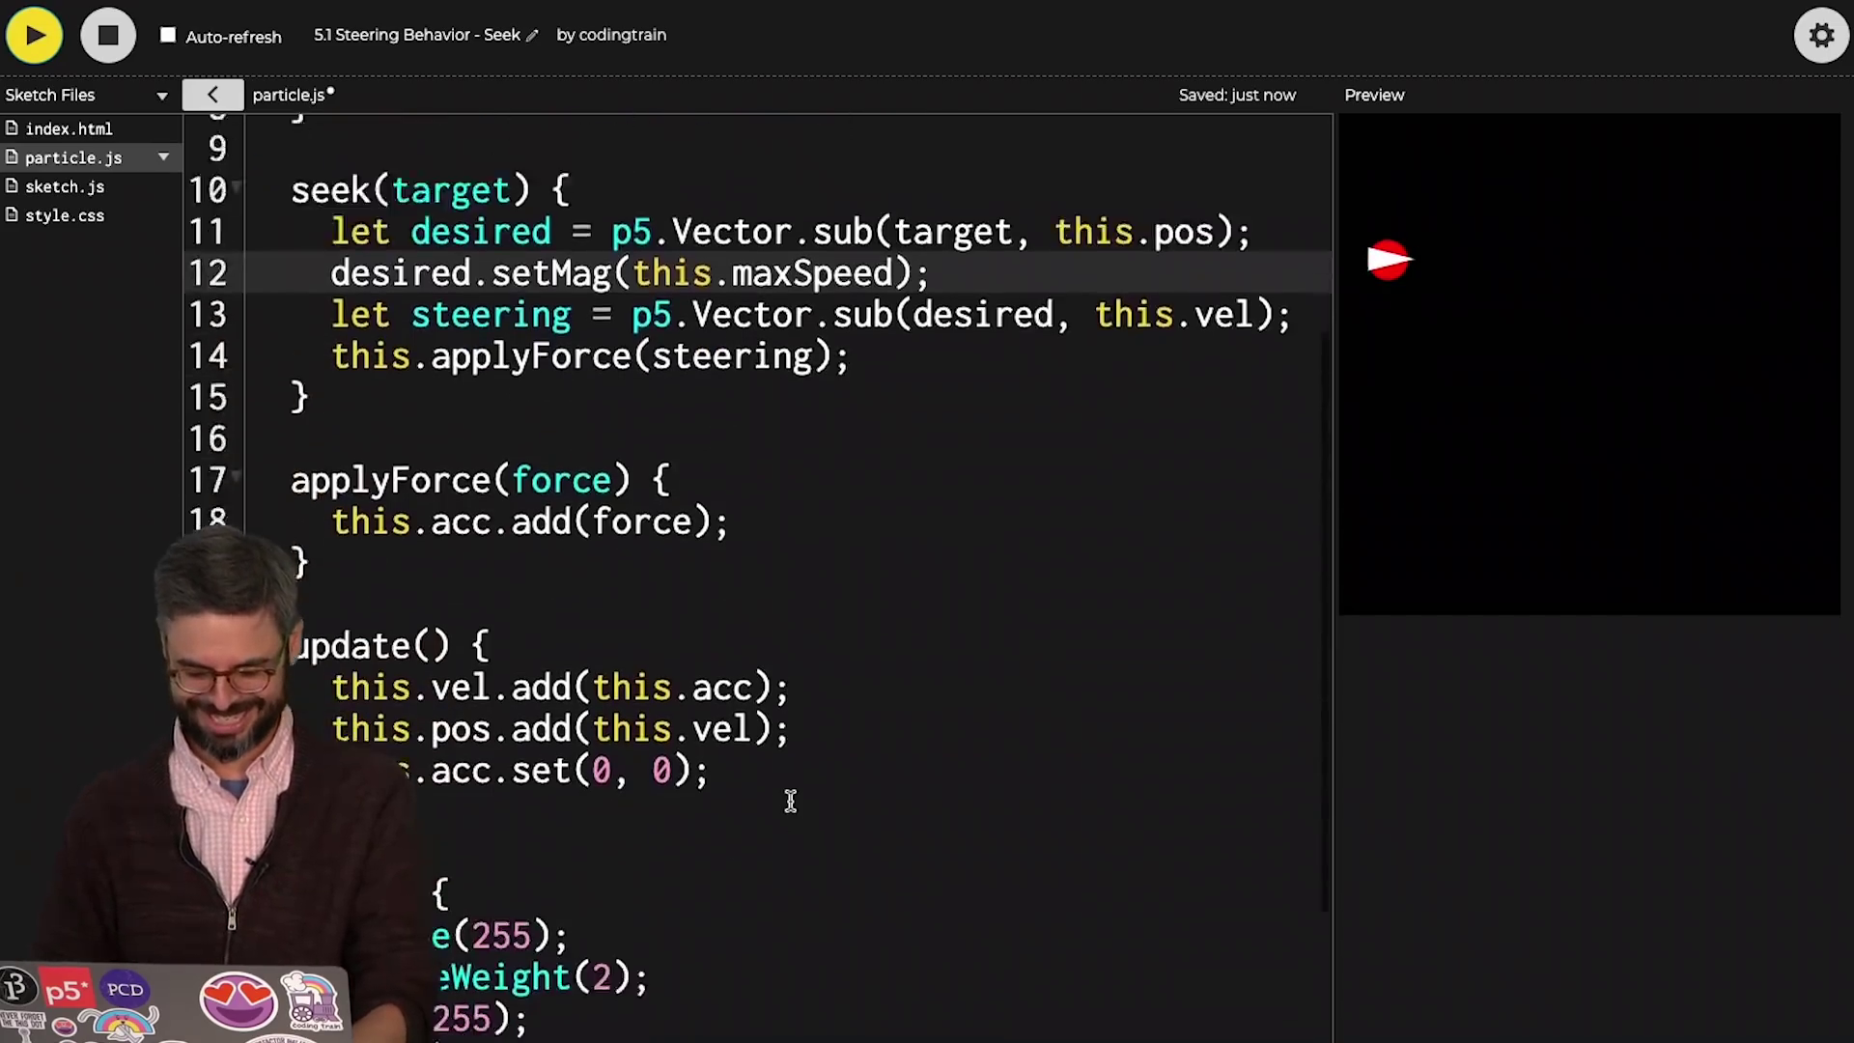
scroll(787, 795, down, 2)
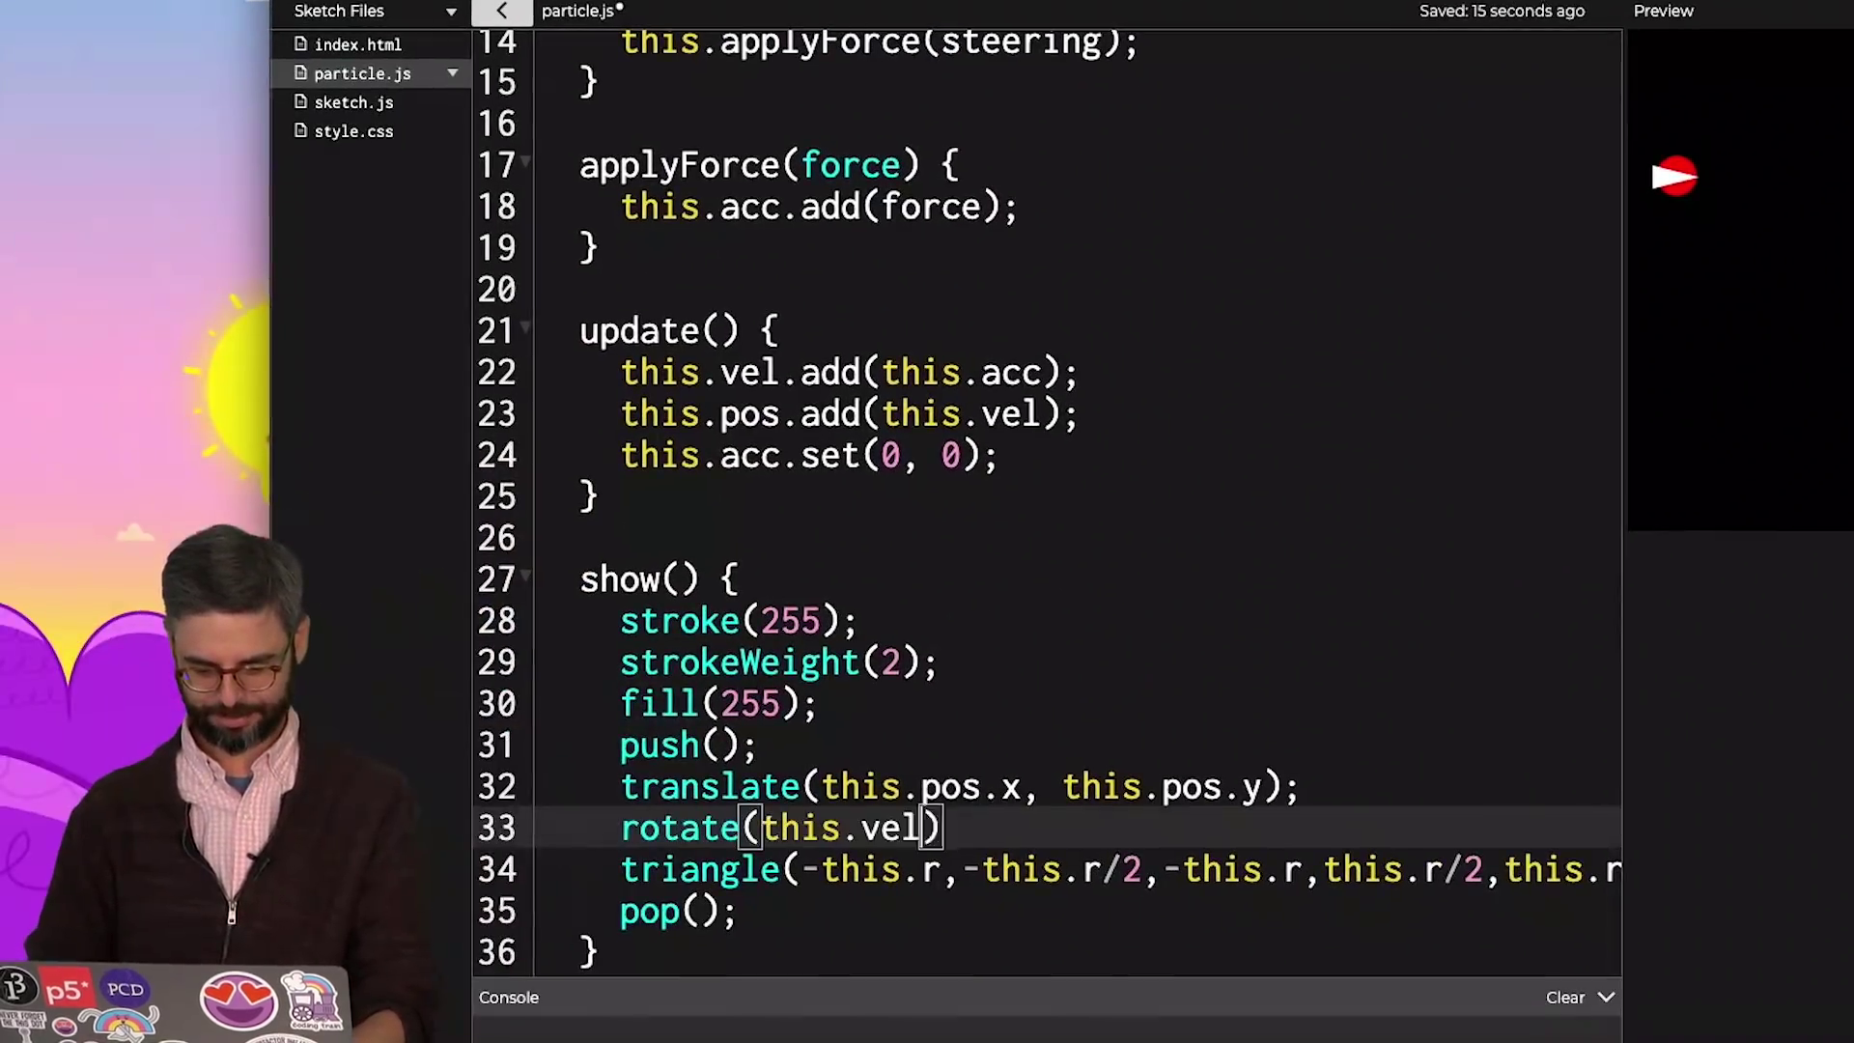
text(.heading());)
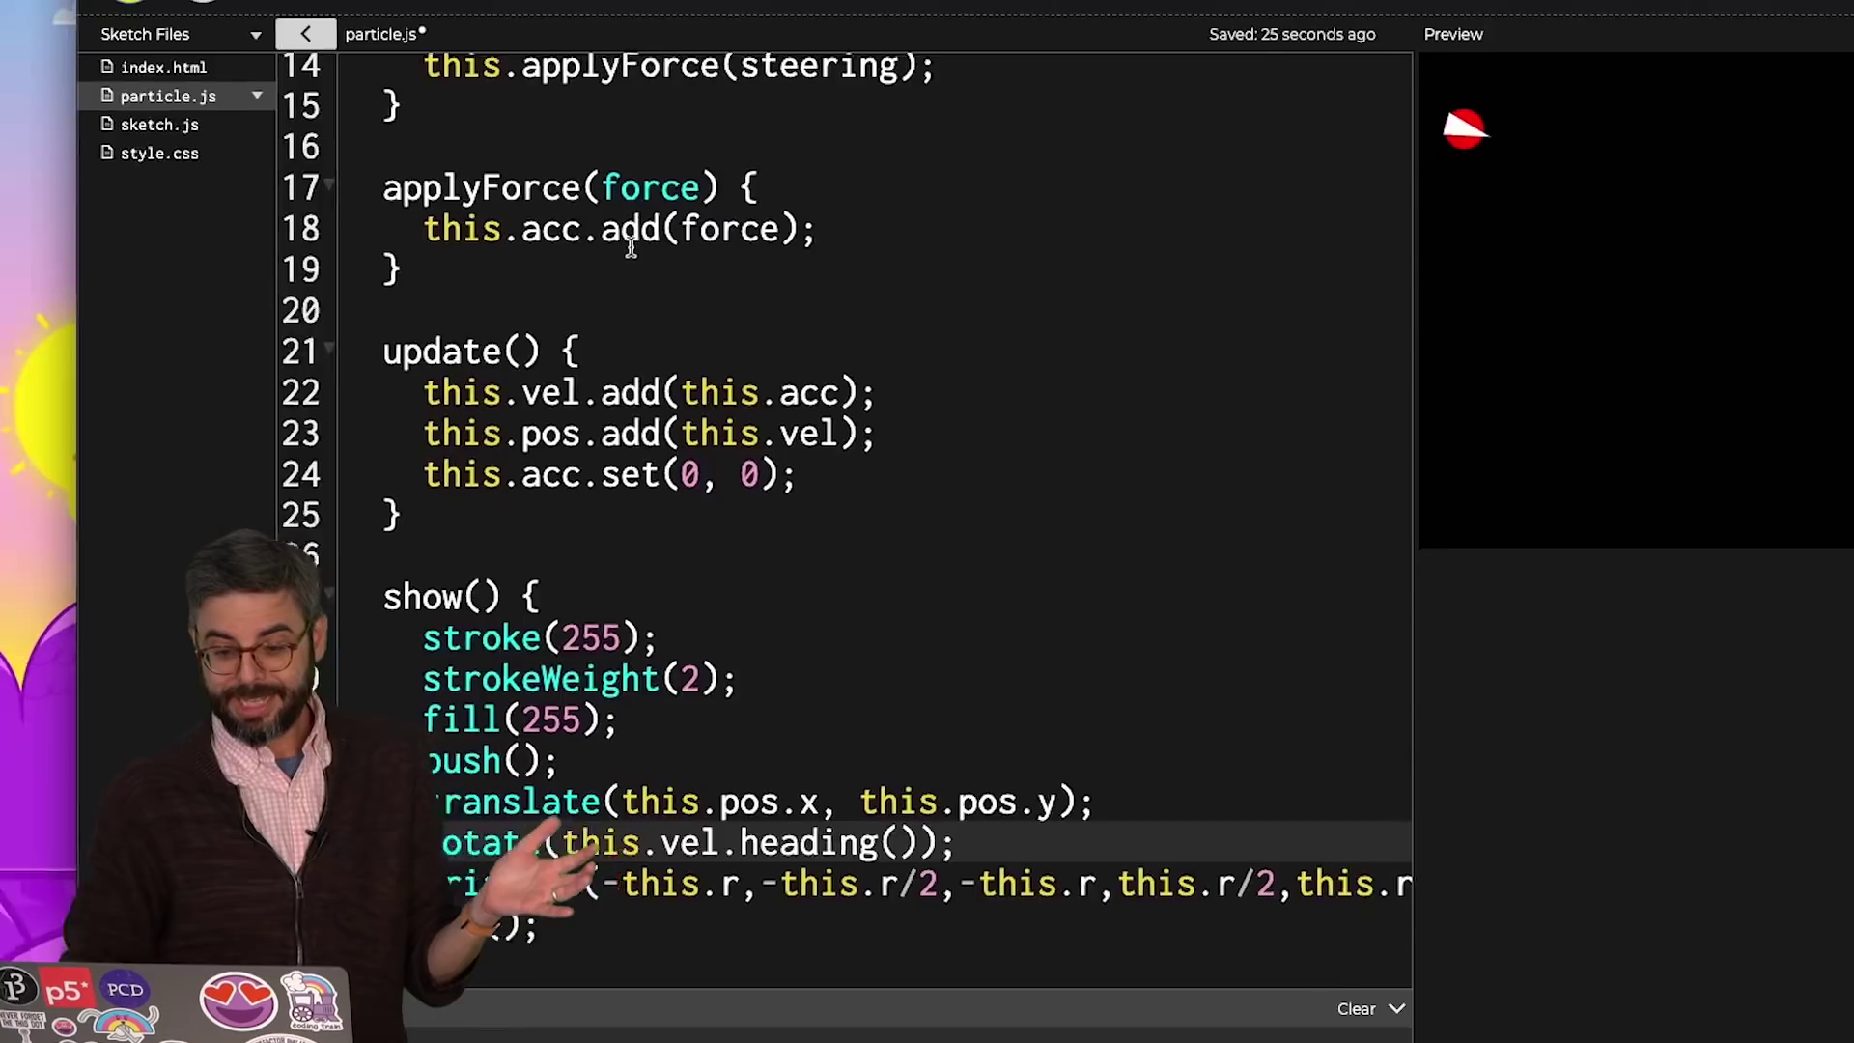
scroll(821, 294, up, 3)
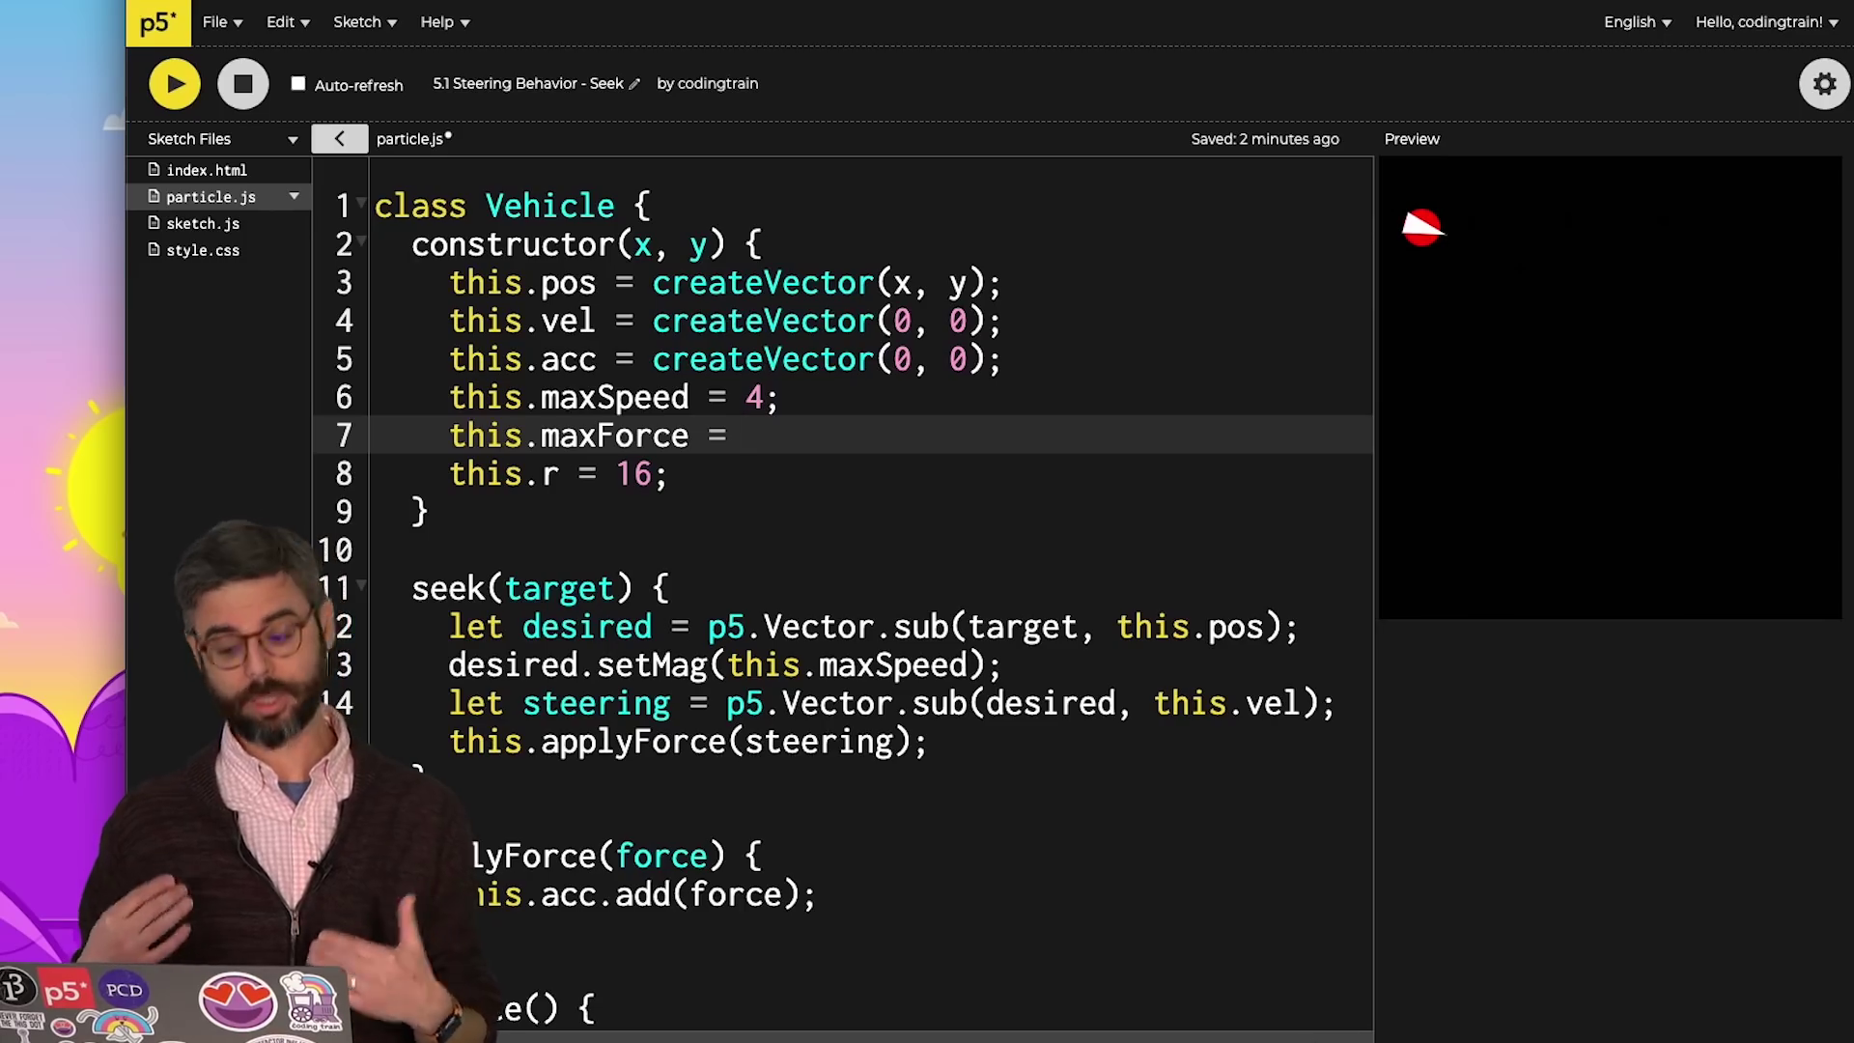
text(;)
scroll(870, 580, down, 1)
- Set maxForce to 0.01, add steering.limit(this.maxForce) before applyForce, and save to rerun
click(1336, 619)
key(Return)
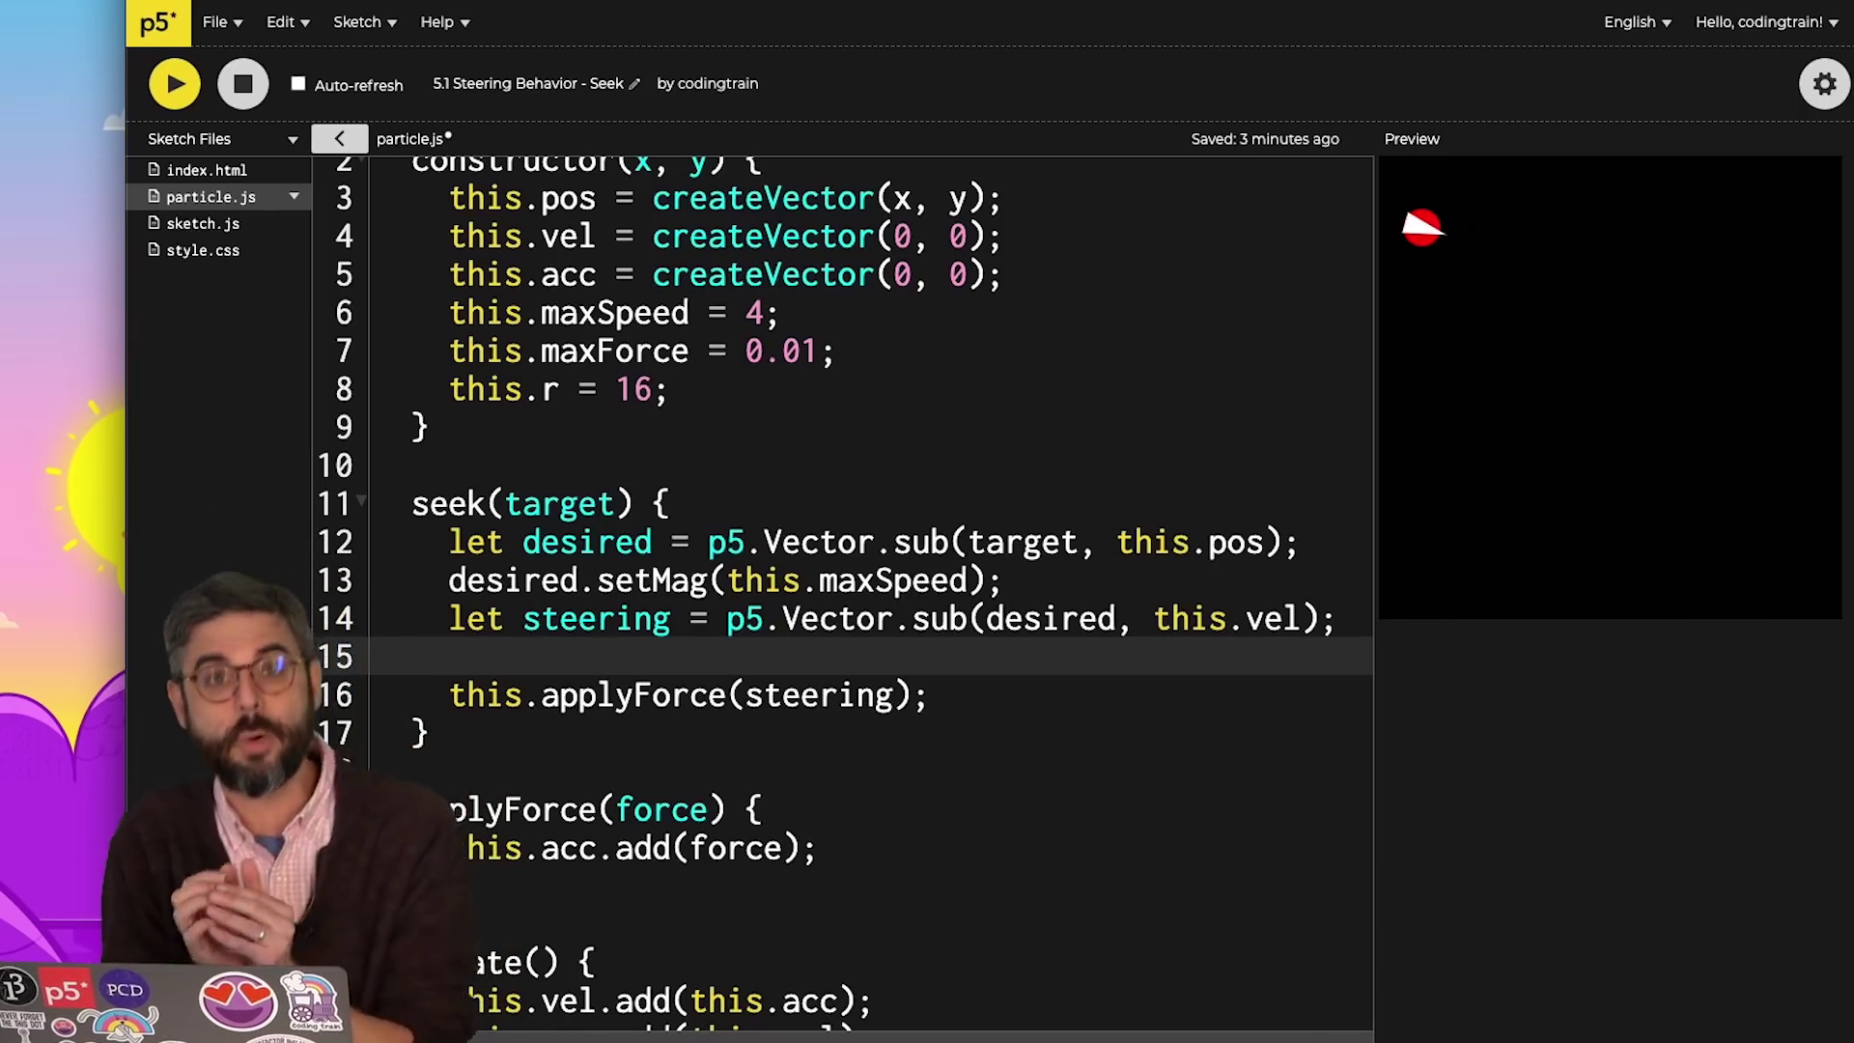
key(ctrl+s)
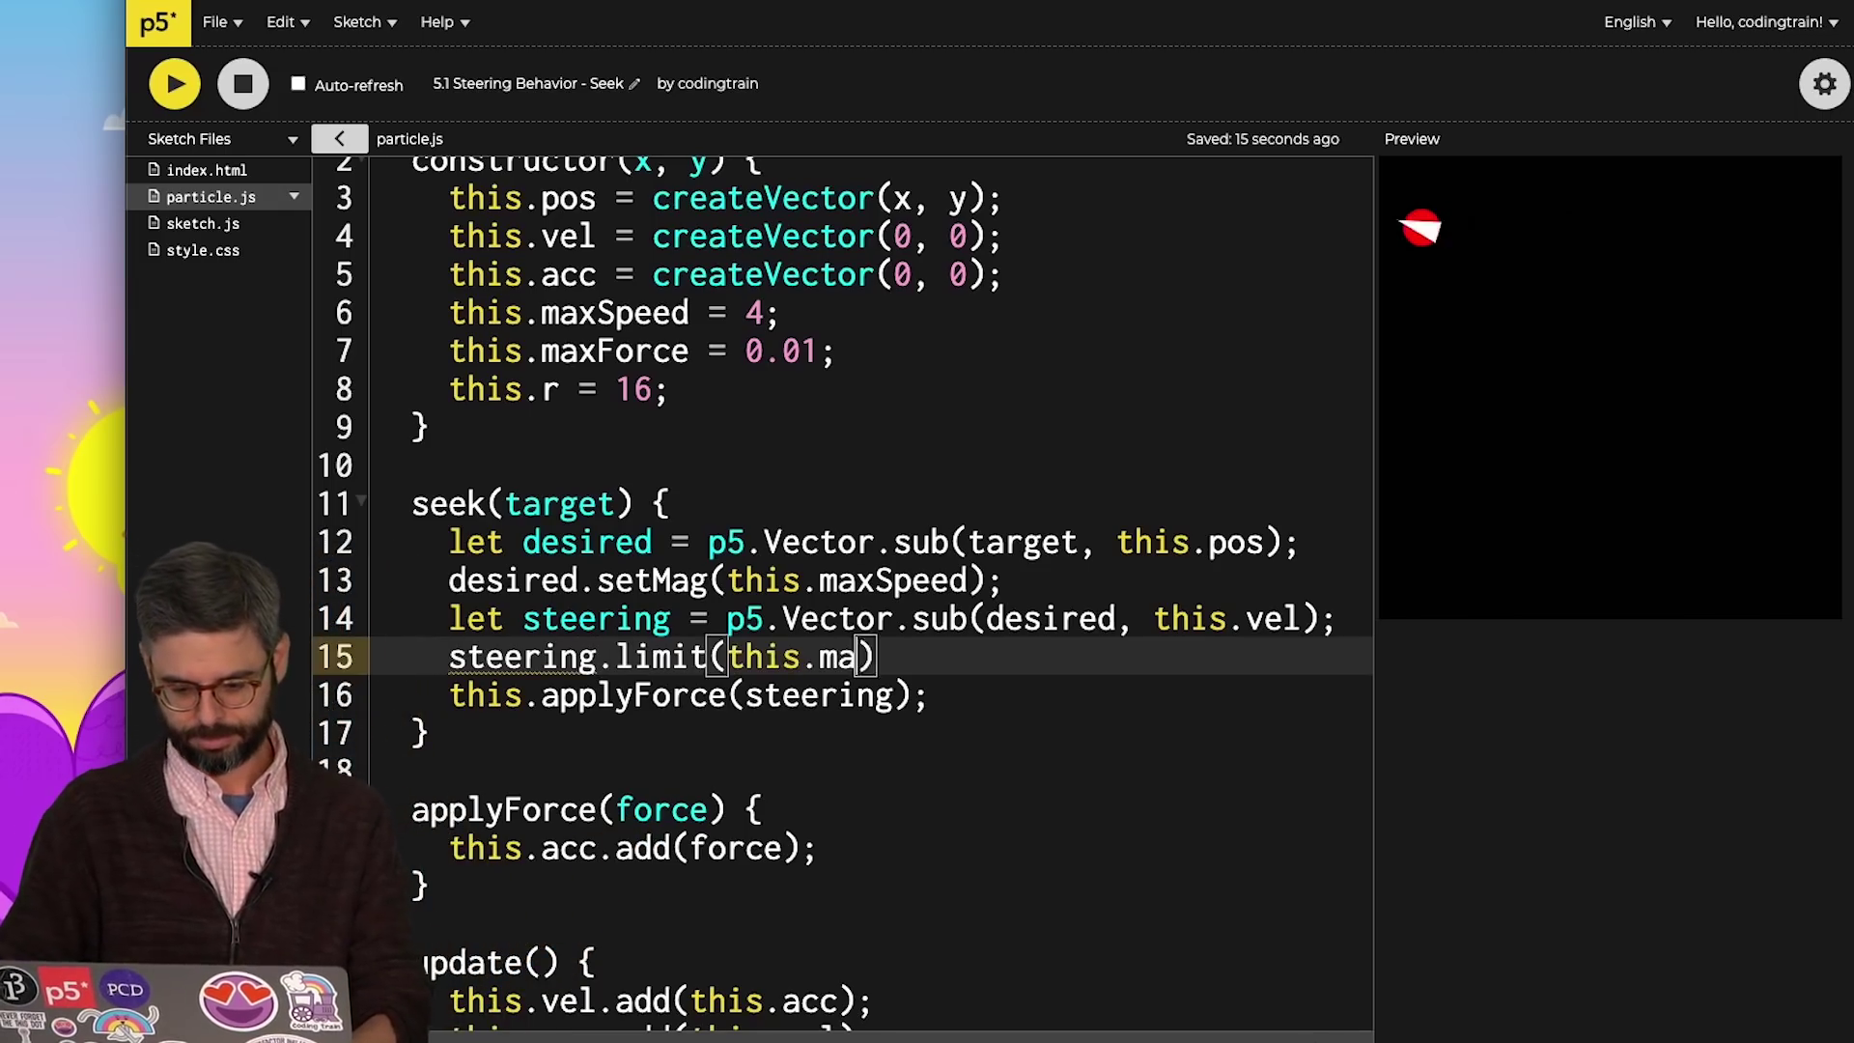
key(ctrl+s)
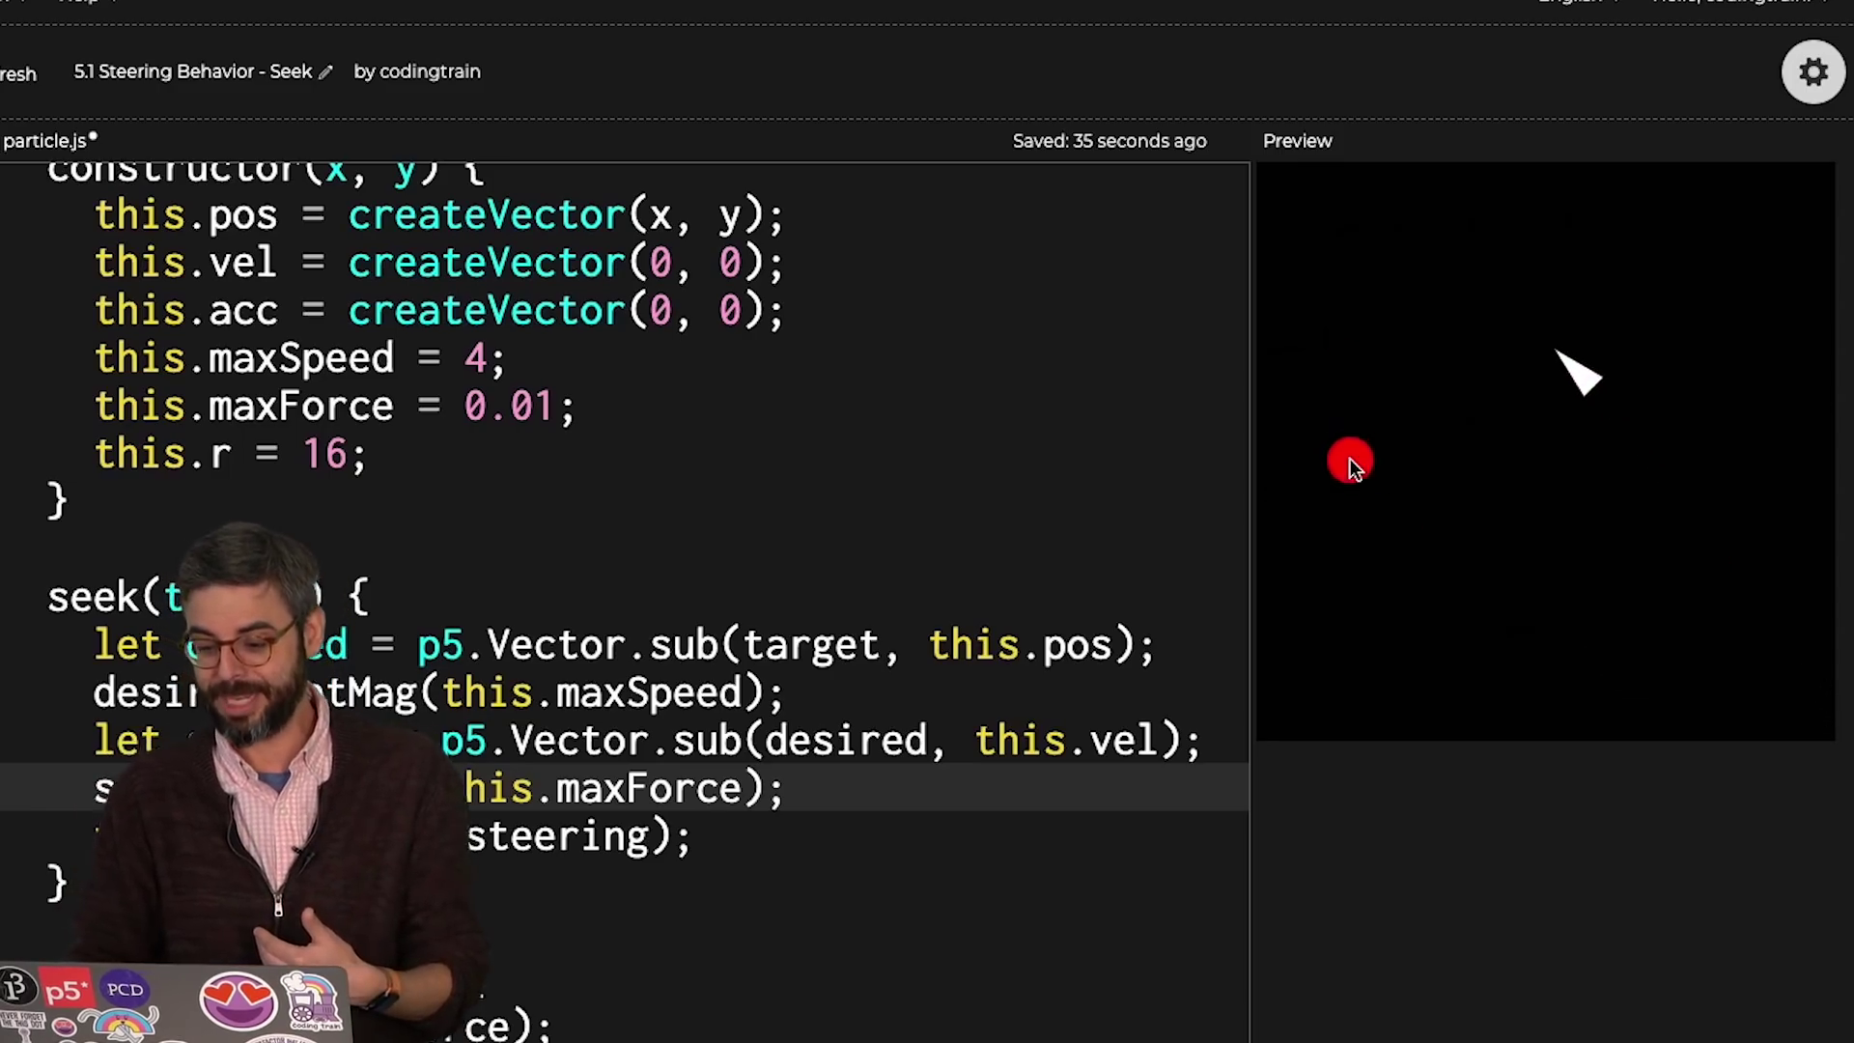
- Change maxForce from 0.01 to 1 and maxSpeed from 4 to 16
click(566, 411)
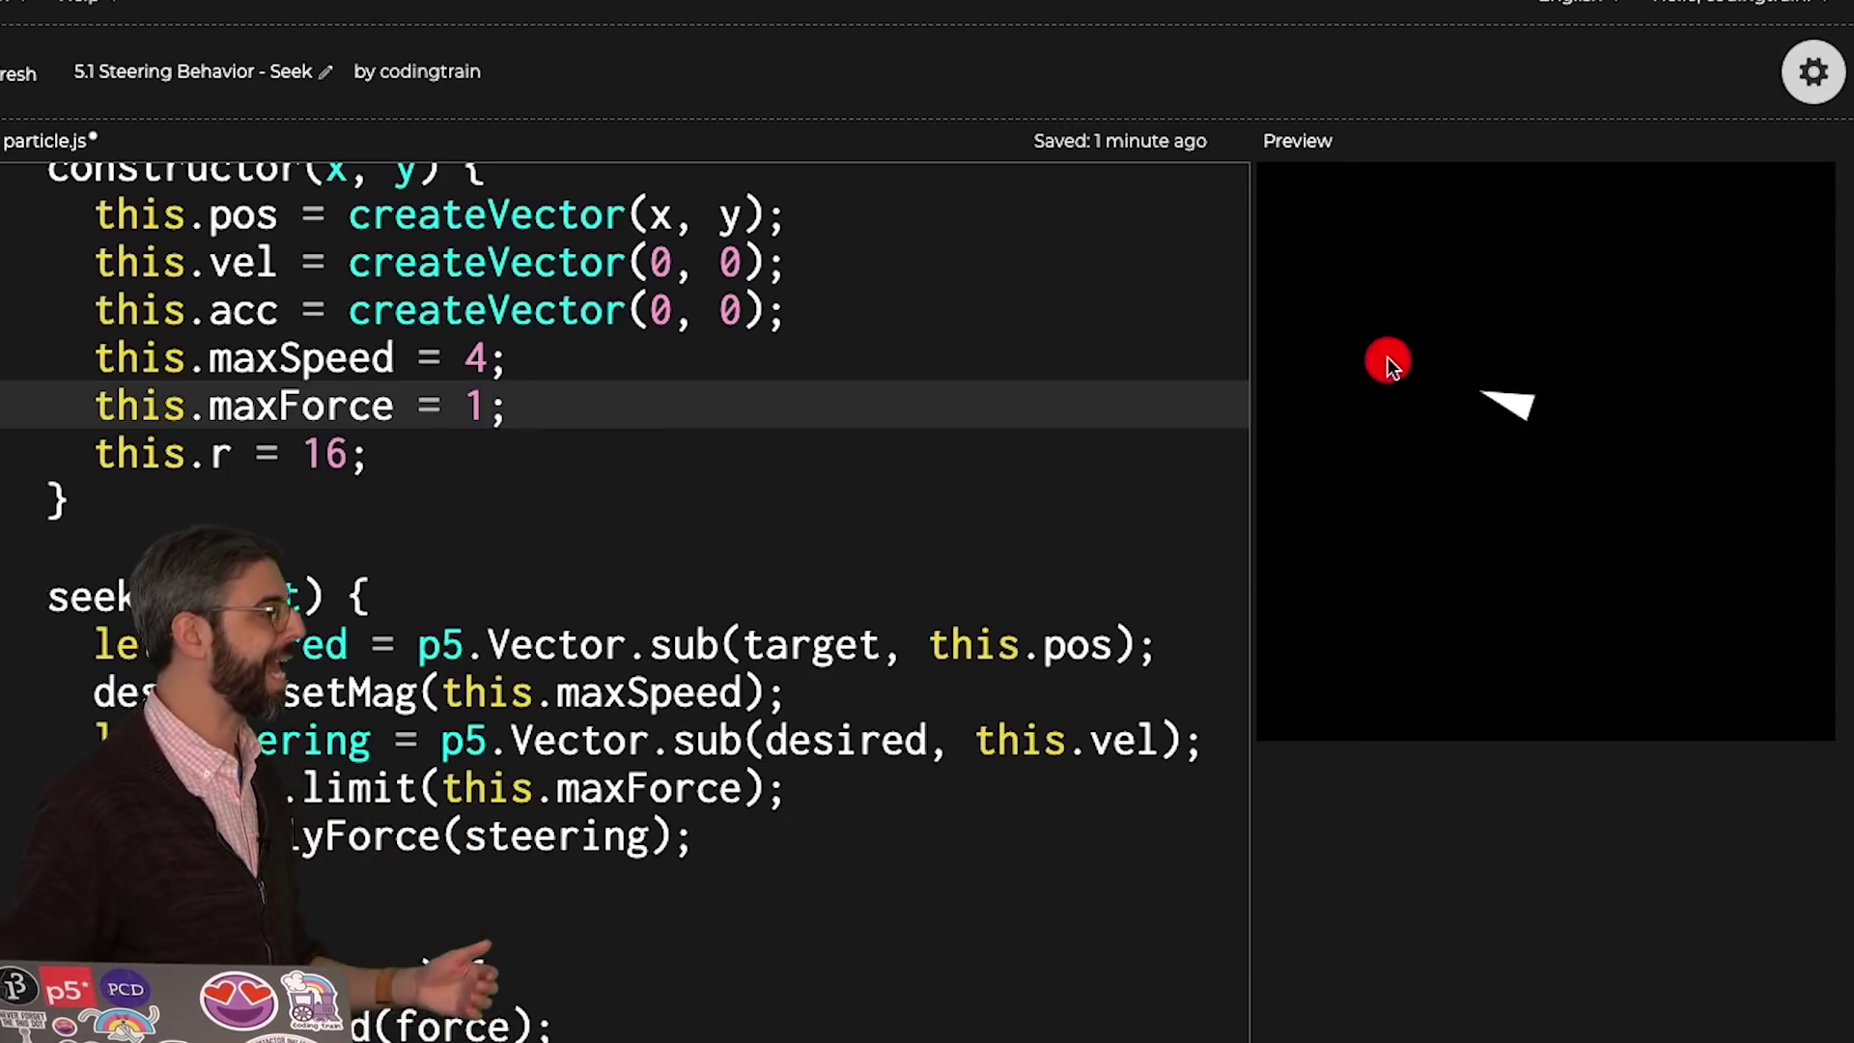
key(Up)
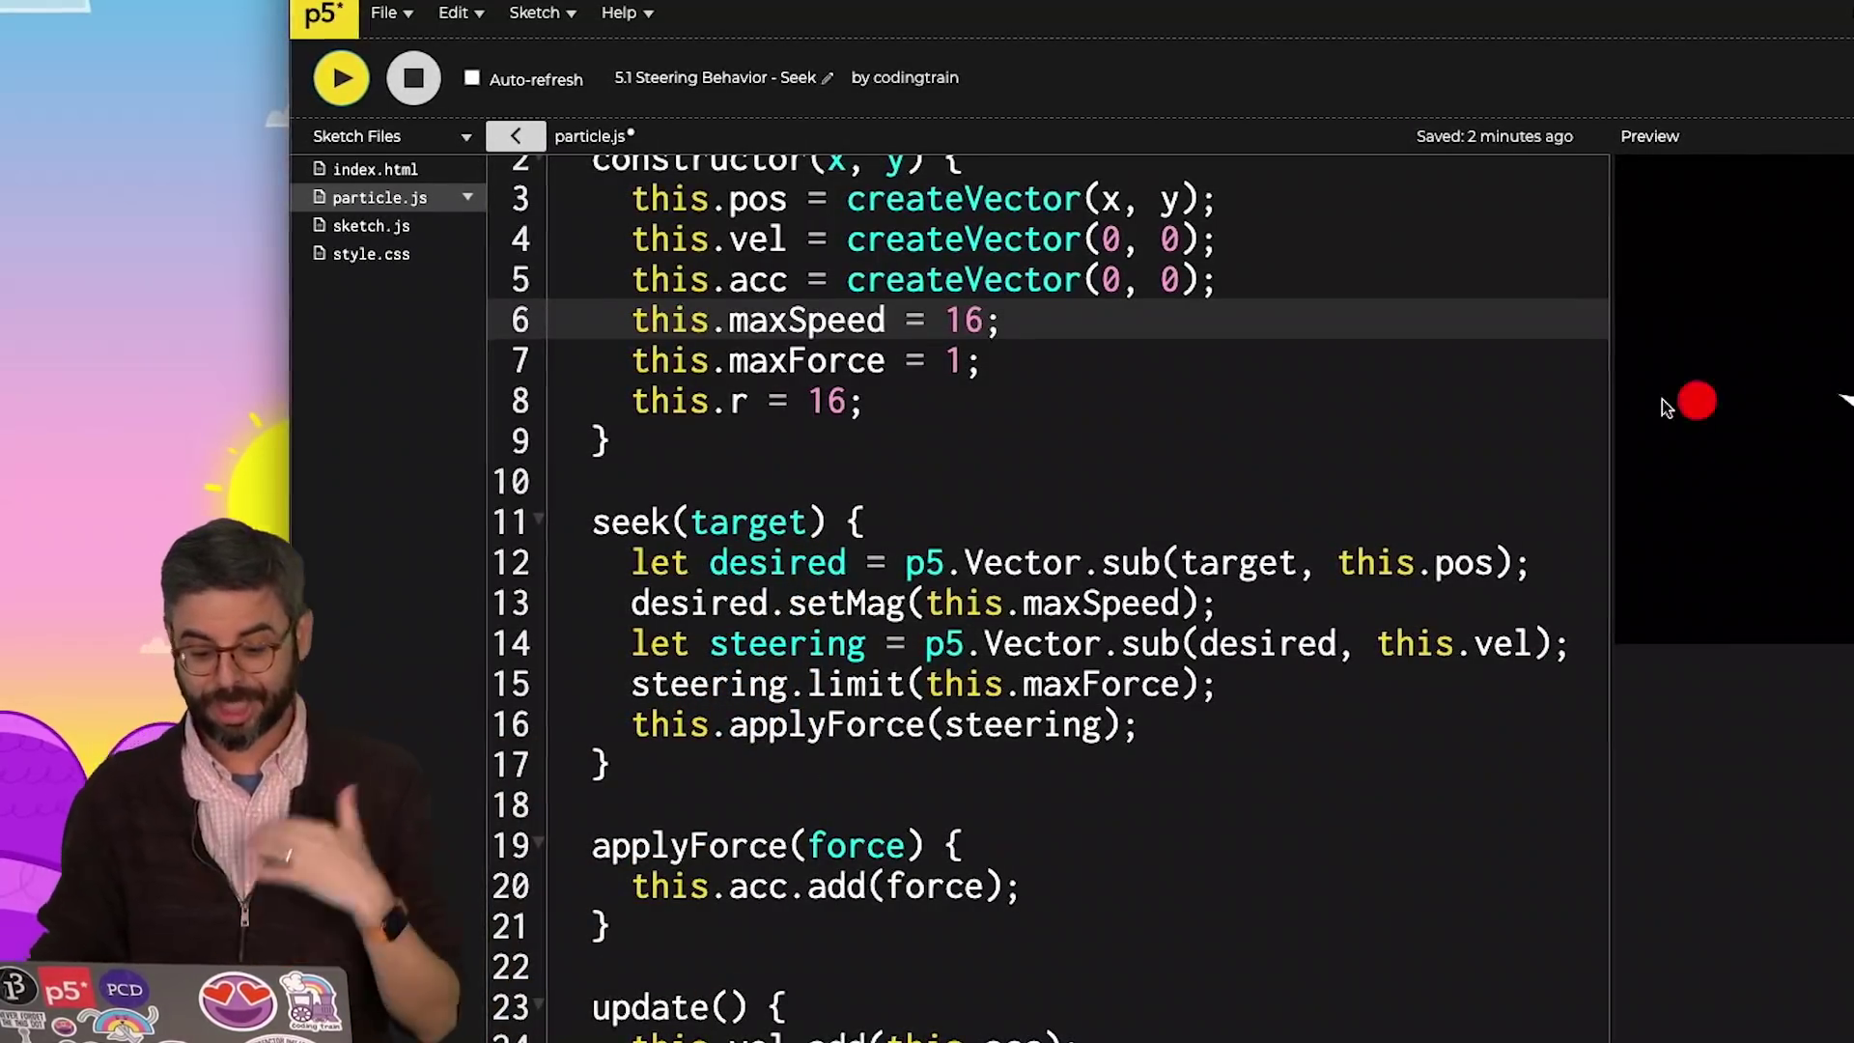
- Rename desired to force, add force.sub(this.vel), and delete the separate let steering line
double_click(822, 561)
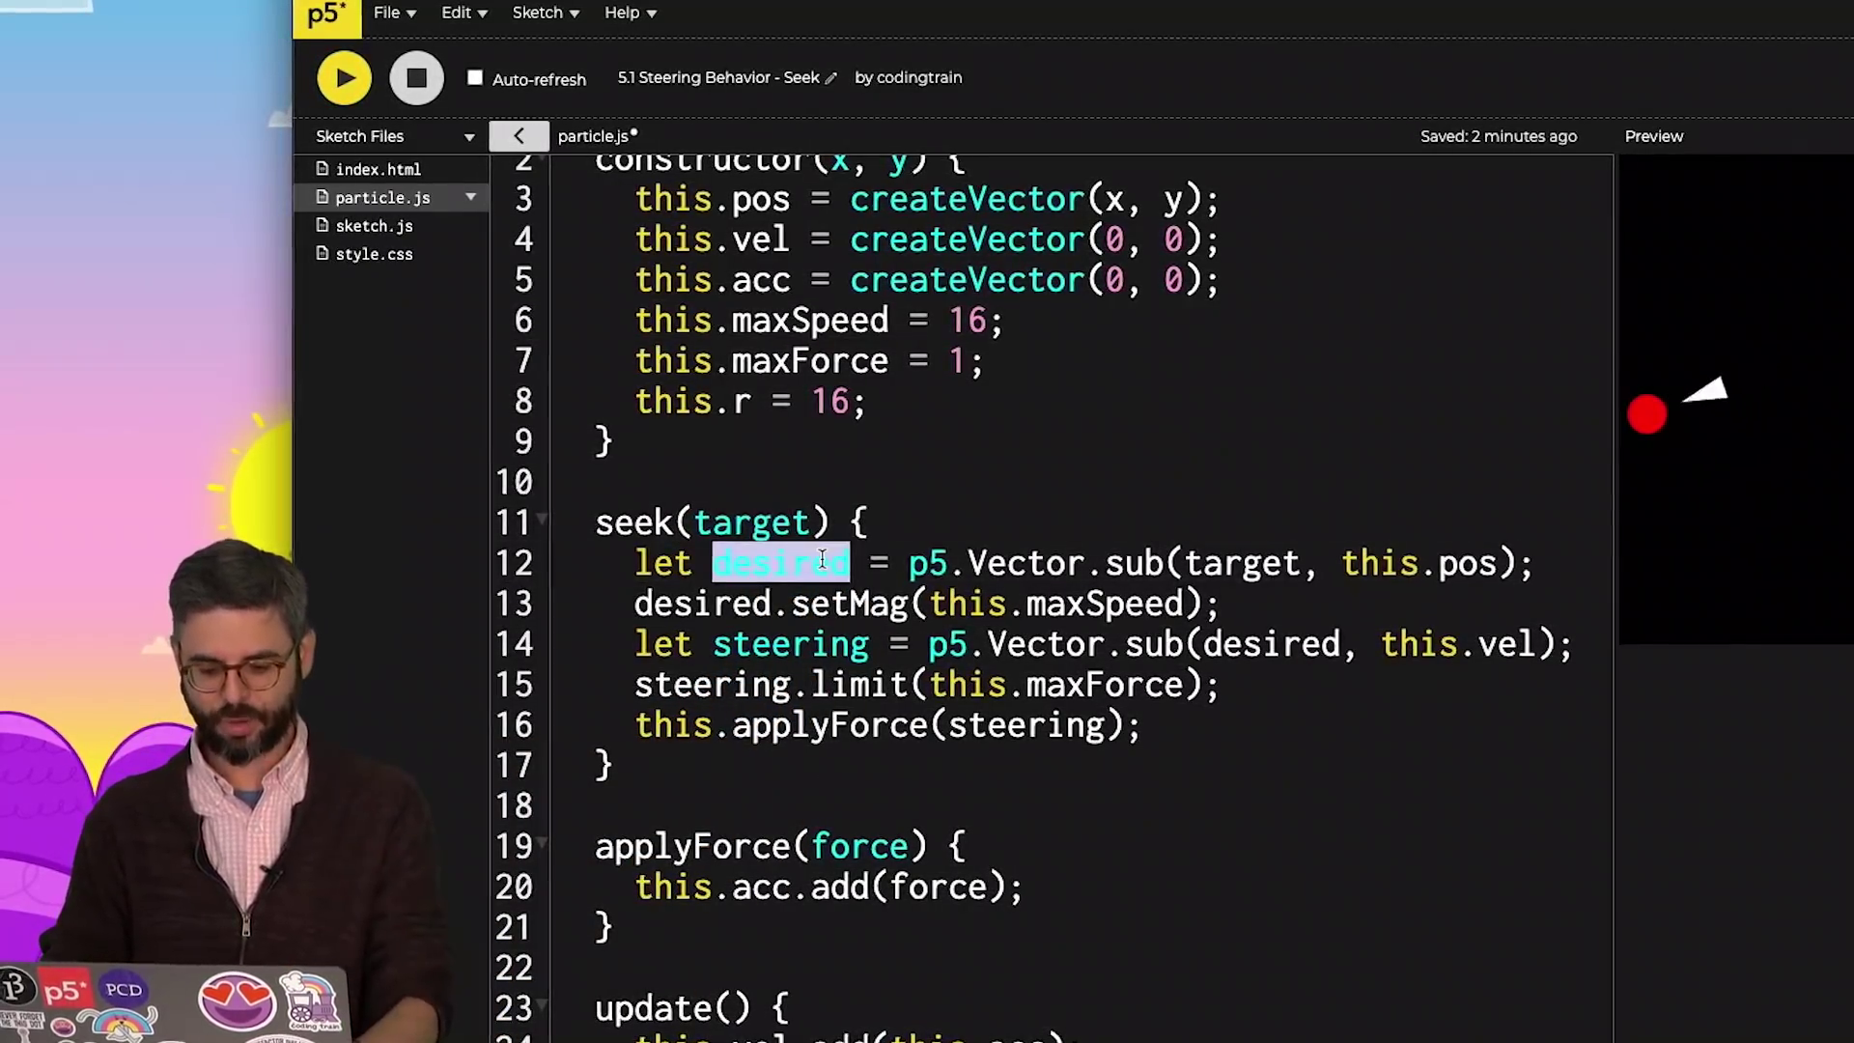
text(forc)
double_click(709, 605)
text(force)
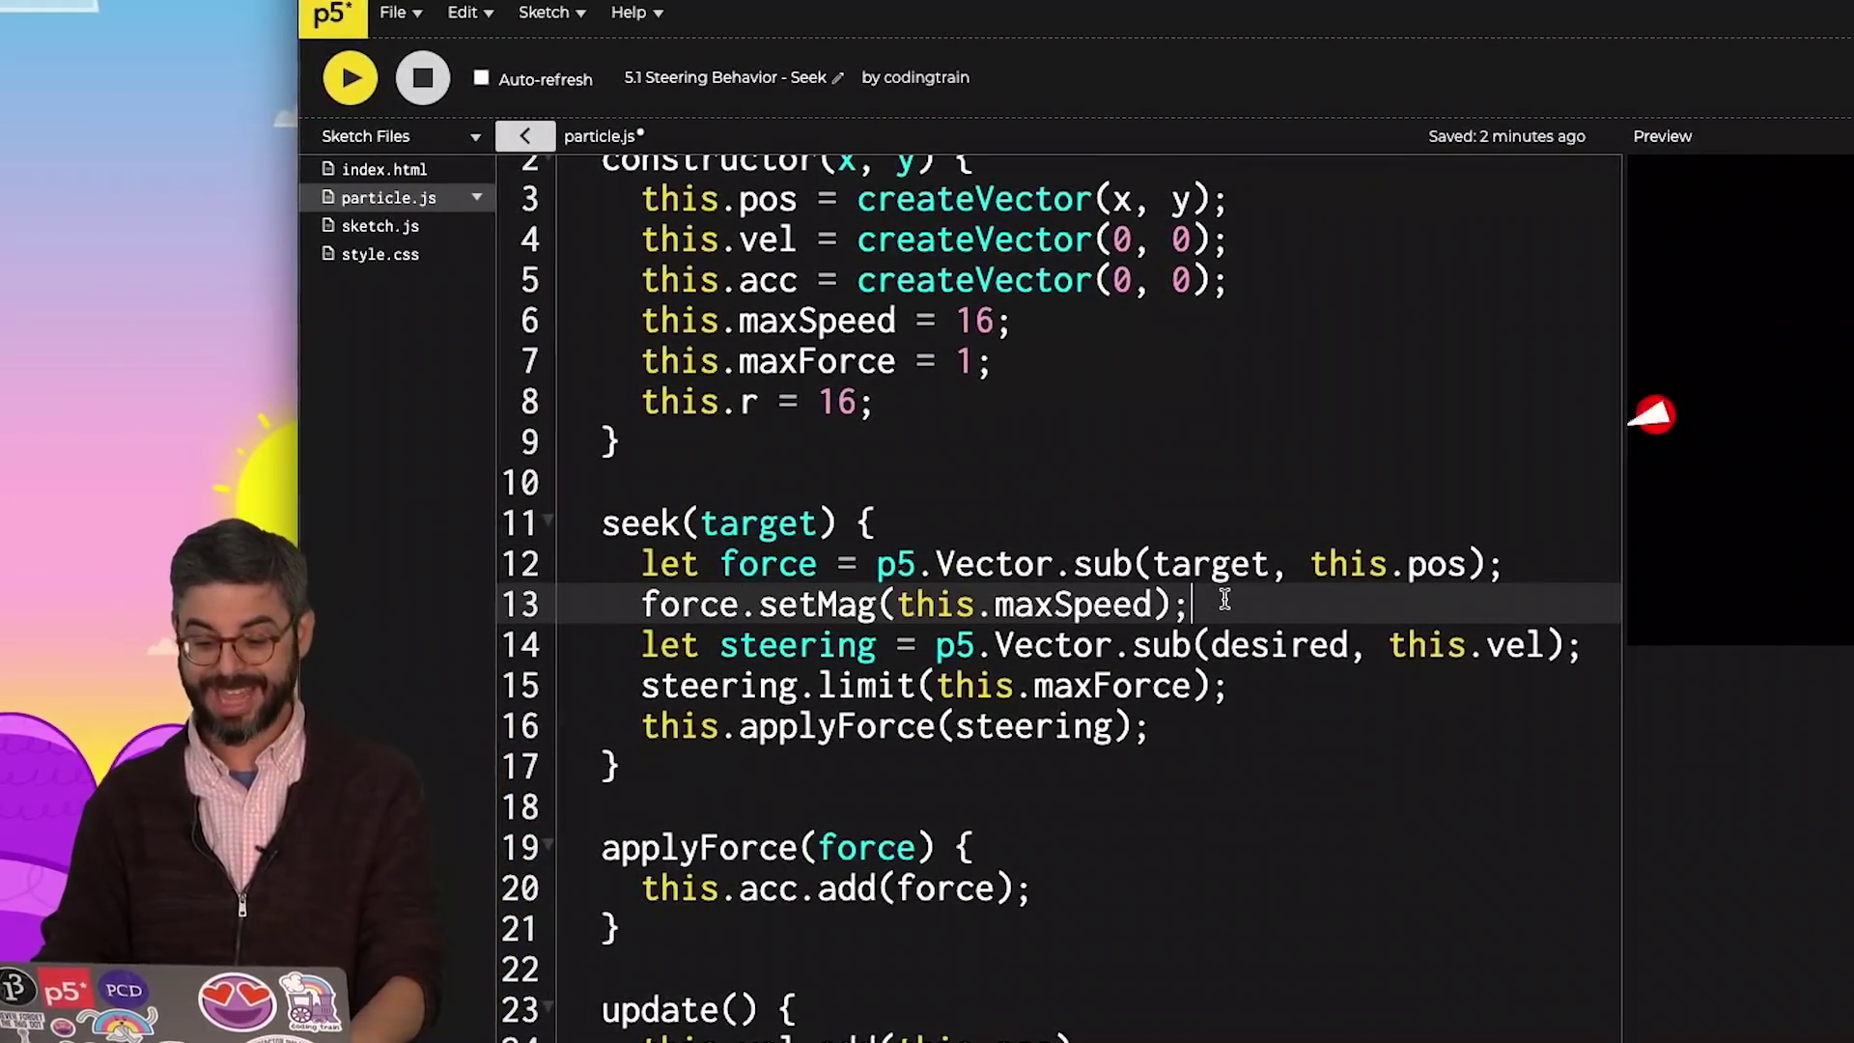
key(Return)
text(force.sub(this.vel);)
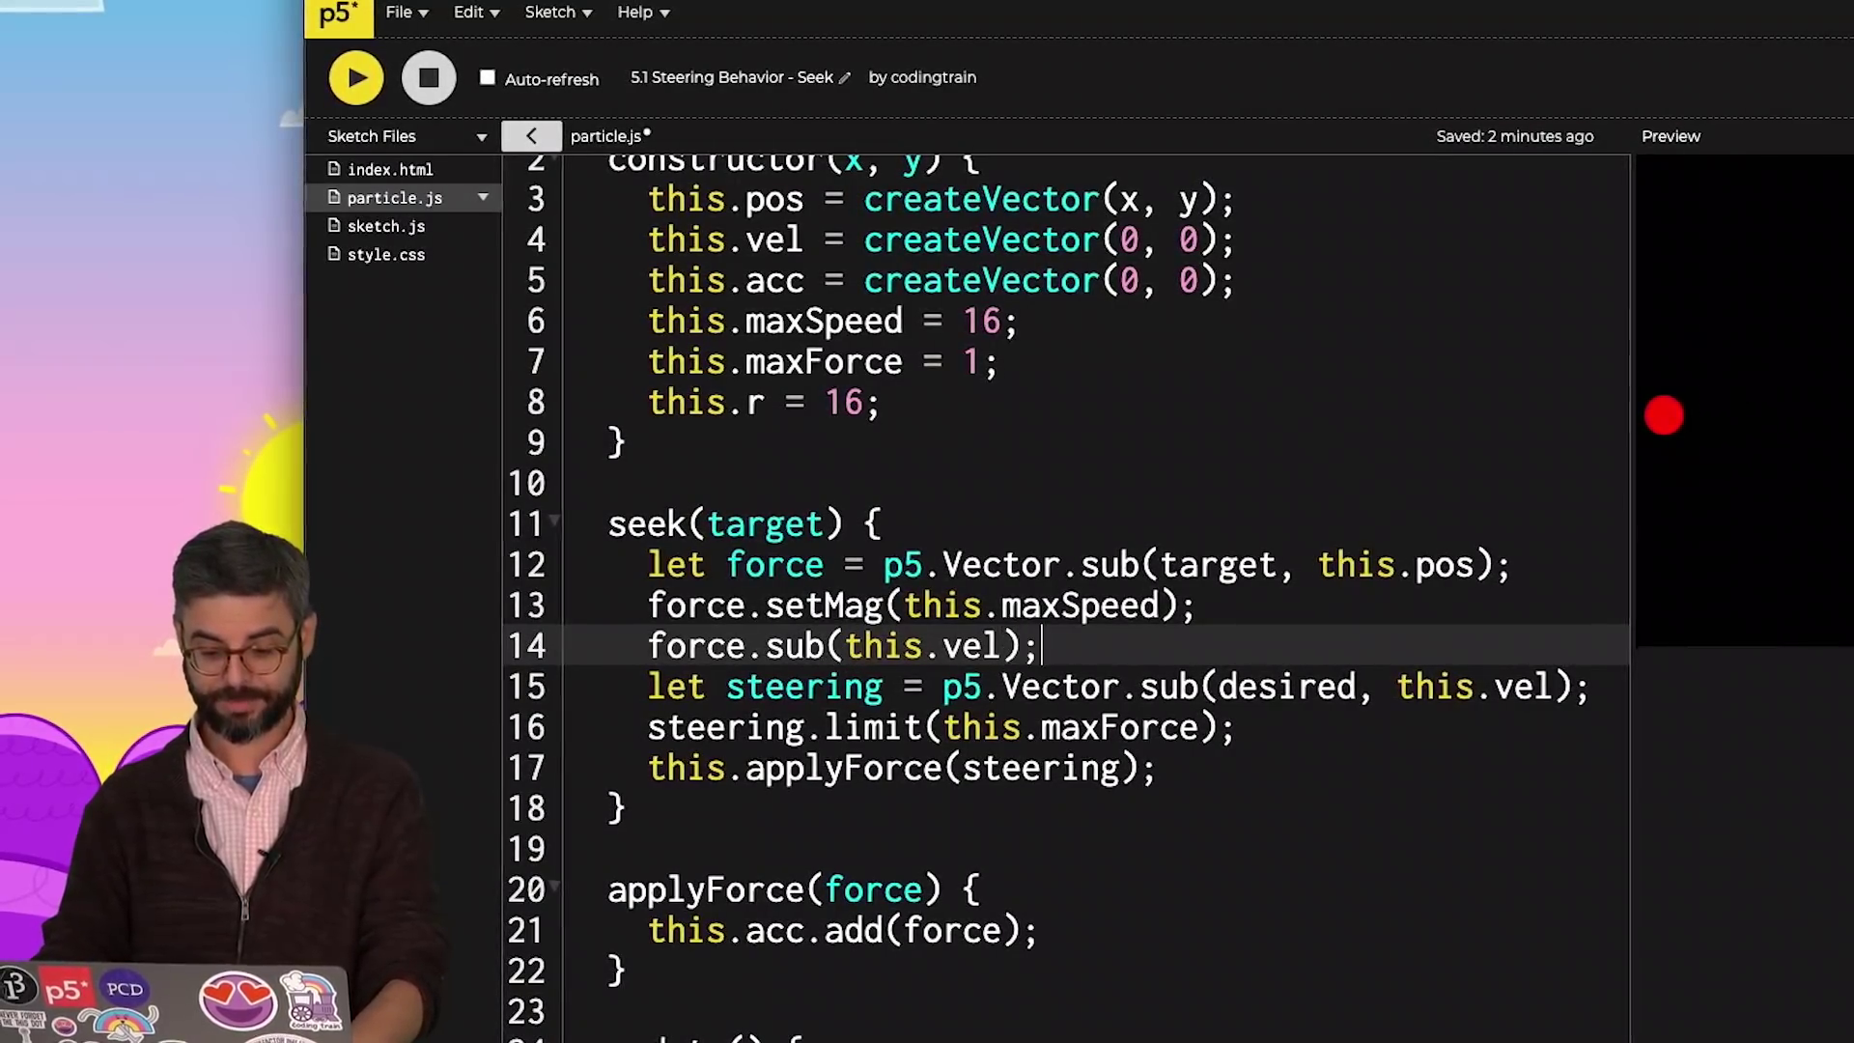
key(shift+Down)
key(BackSpace)
- Rename steering to force in the limit and applyForce calls, then save and run
double_click(724, 688)
text(force)
double_click(1031, 728)
text(force)
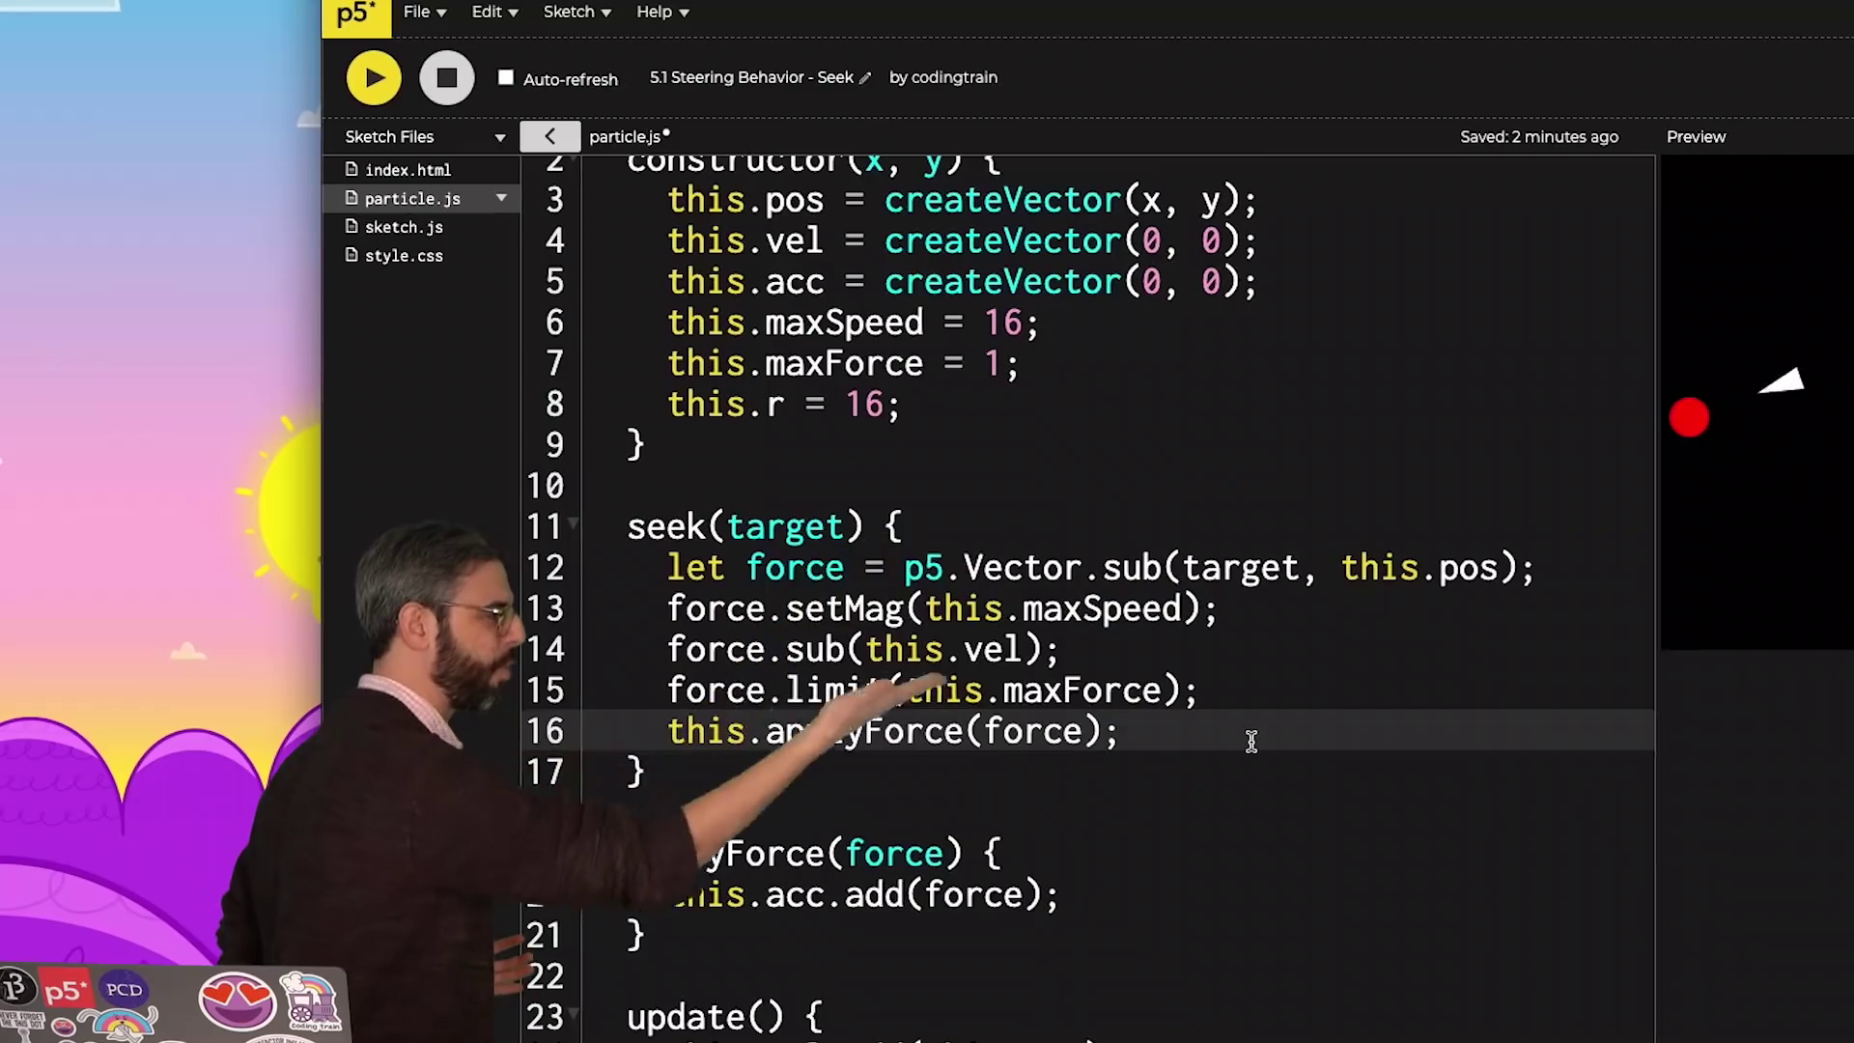
key(ctrl+s)
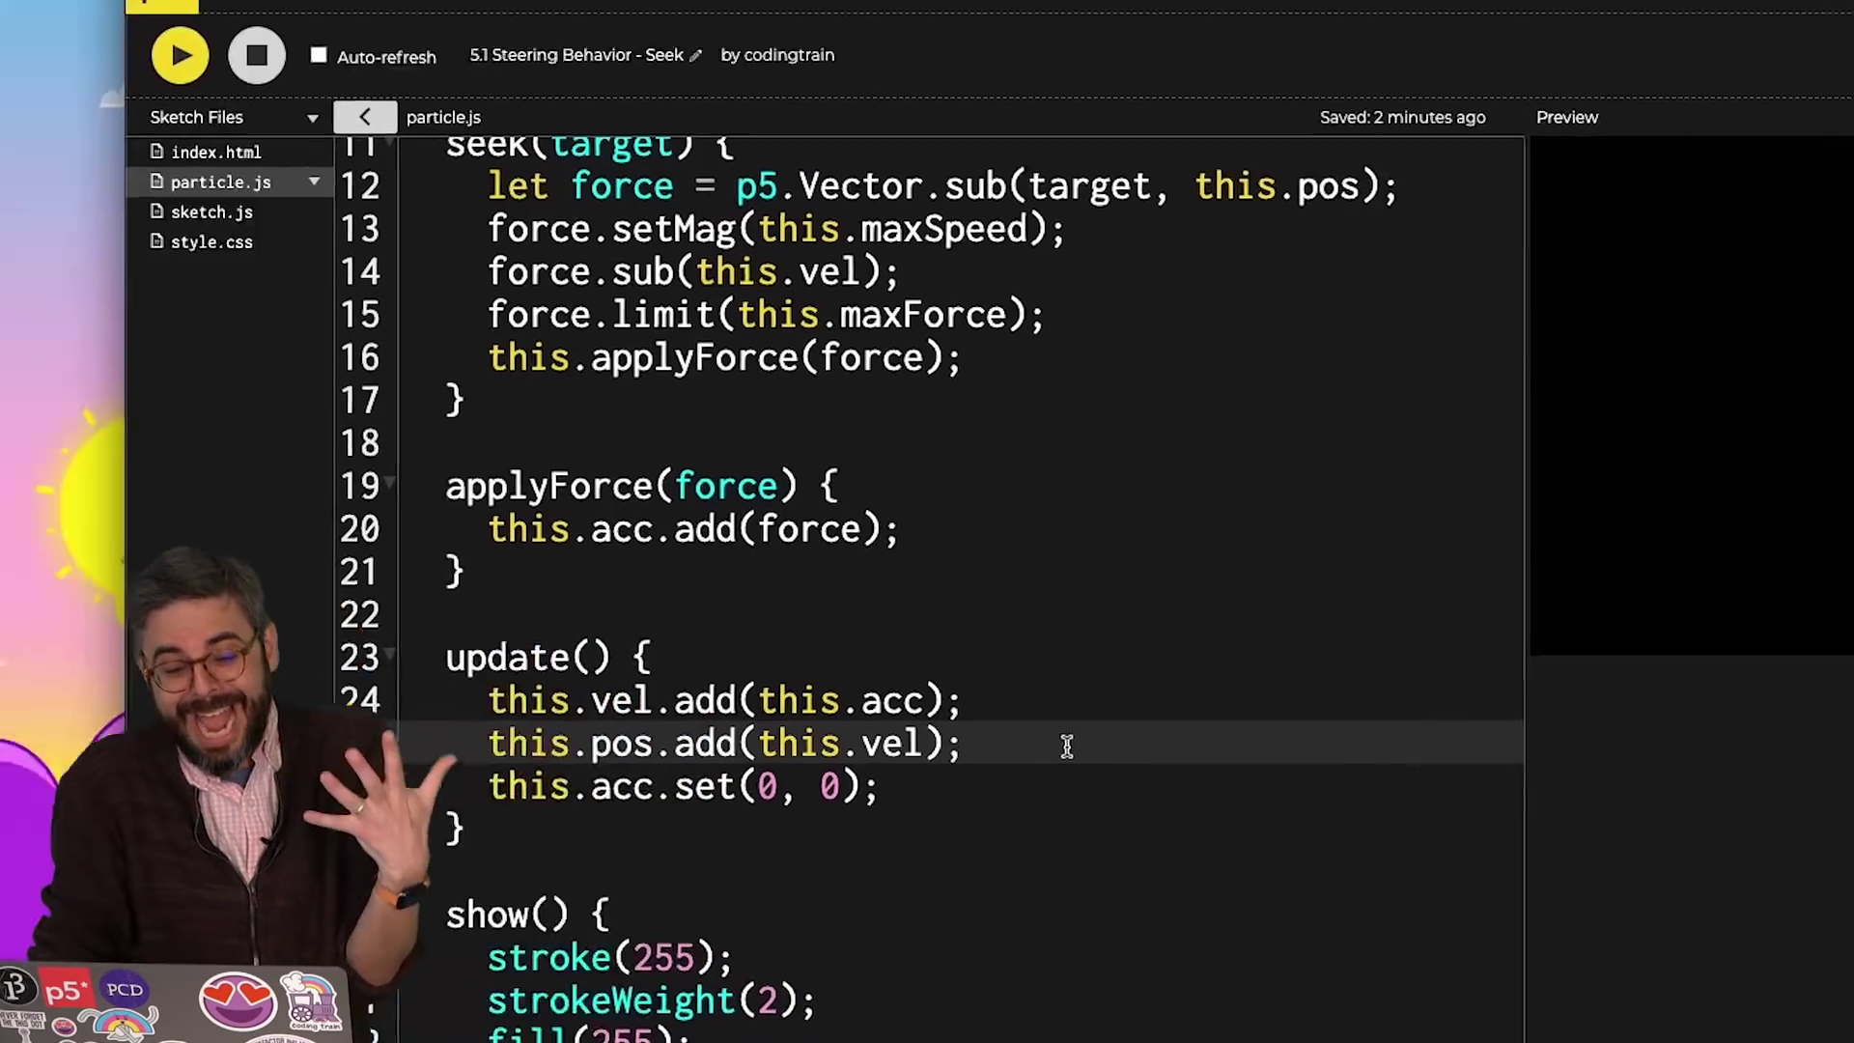
scroll(1263, 752, up, 5)
scroll(1263, 752, down, 5)
scroll(1263, 750, down, 1)
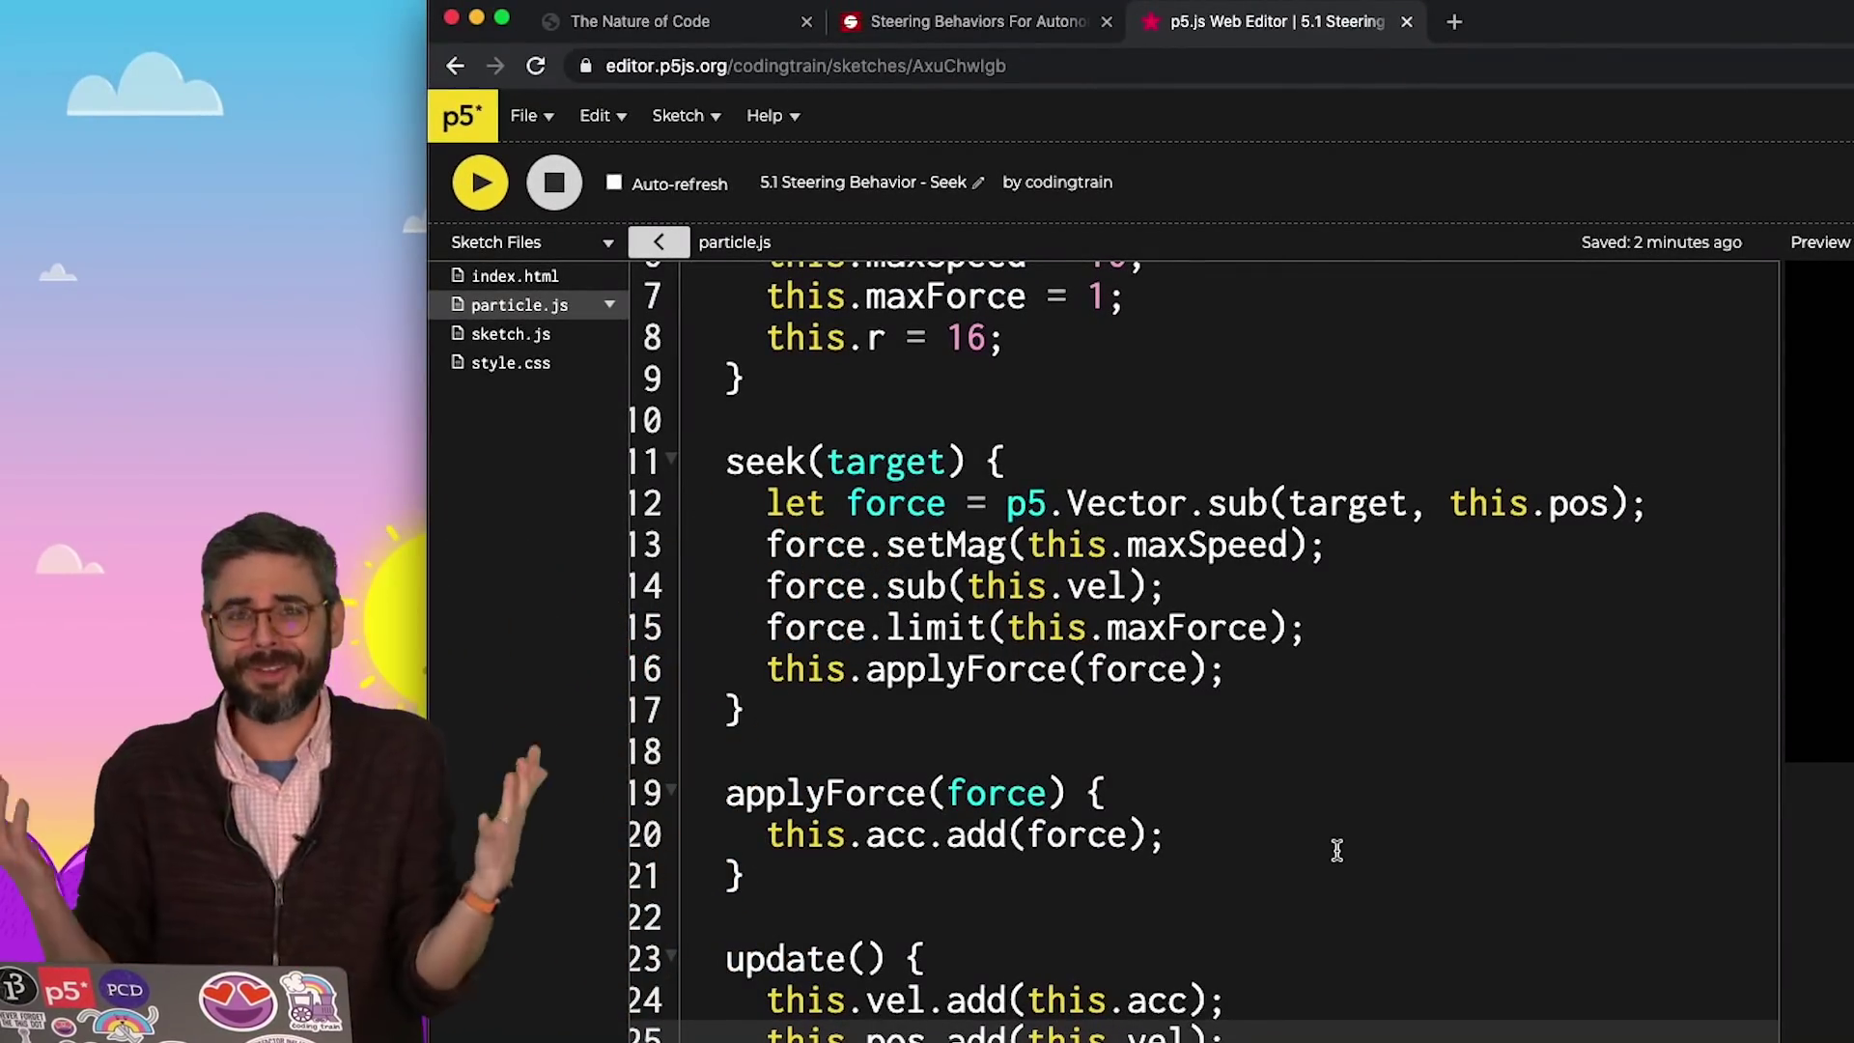
scroll(1337, 850, down, 2)
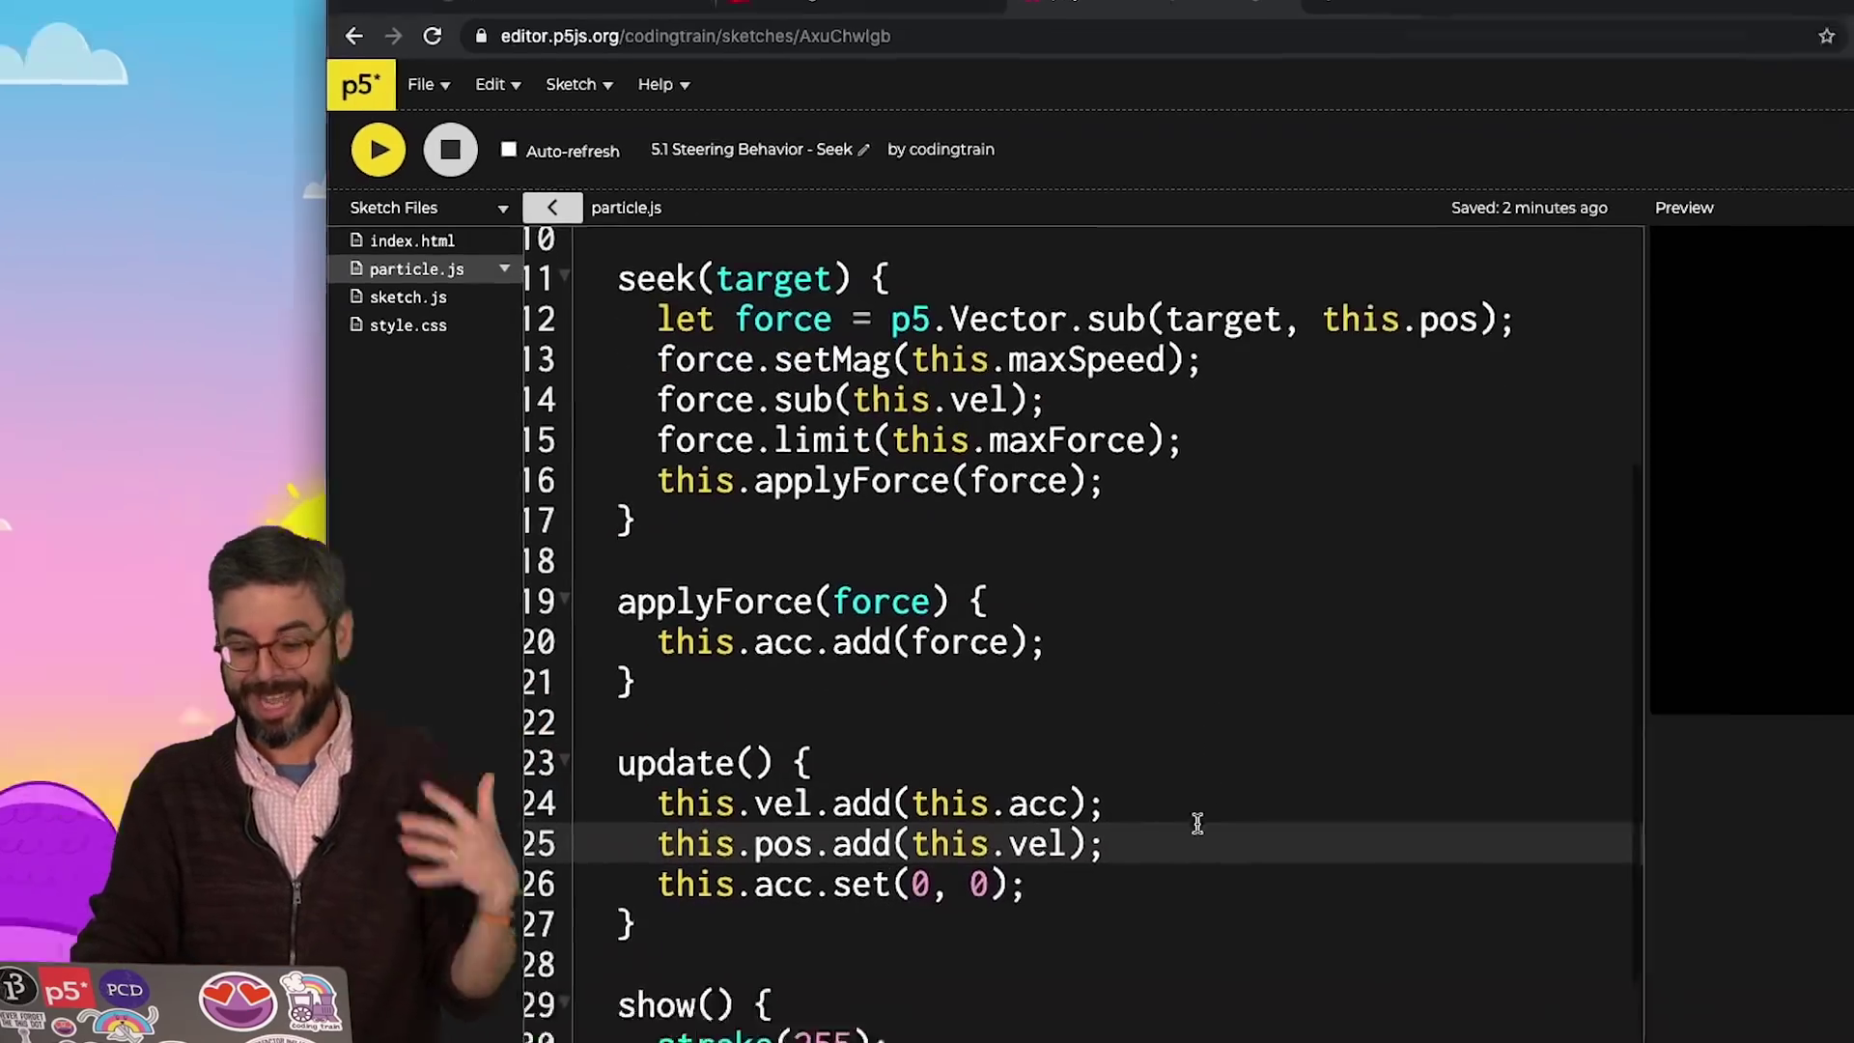
- Add this.vel.limit(this.maxSpeed) in update(), run it, then raise maxforce in the slider version of the sketch
click(939, 718)
key(Return)
text(this.vel.limit)
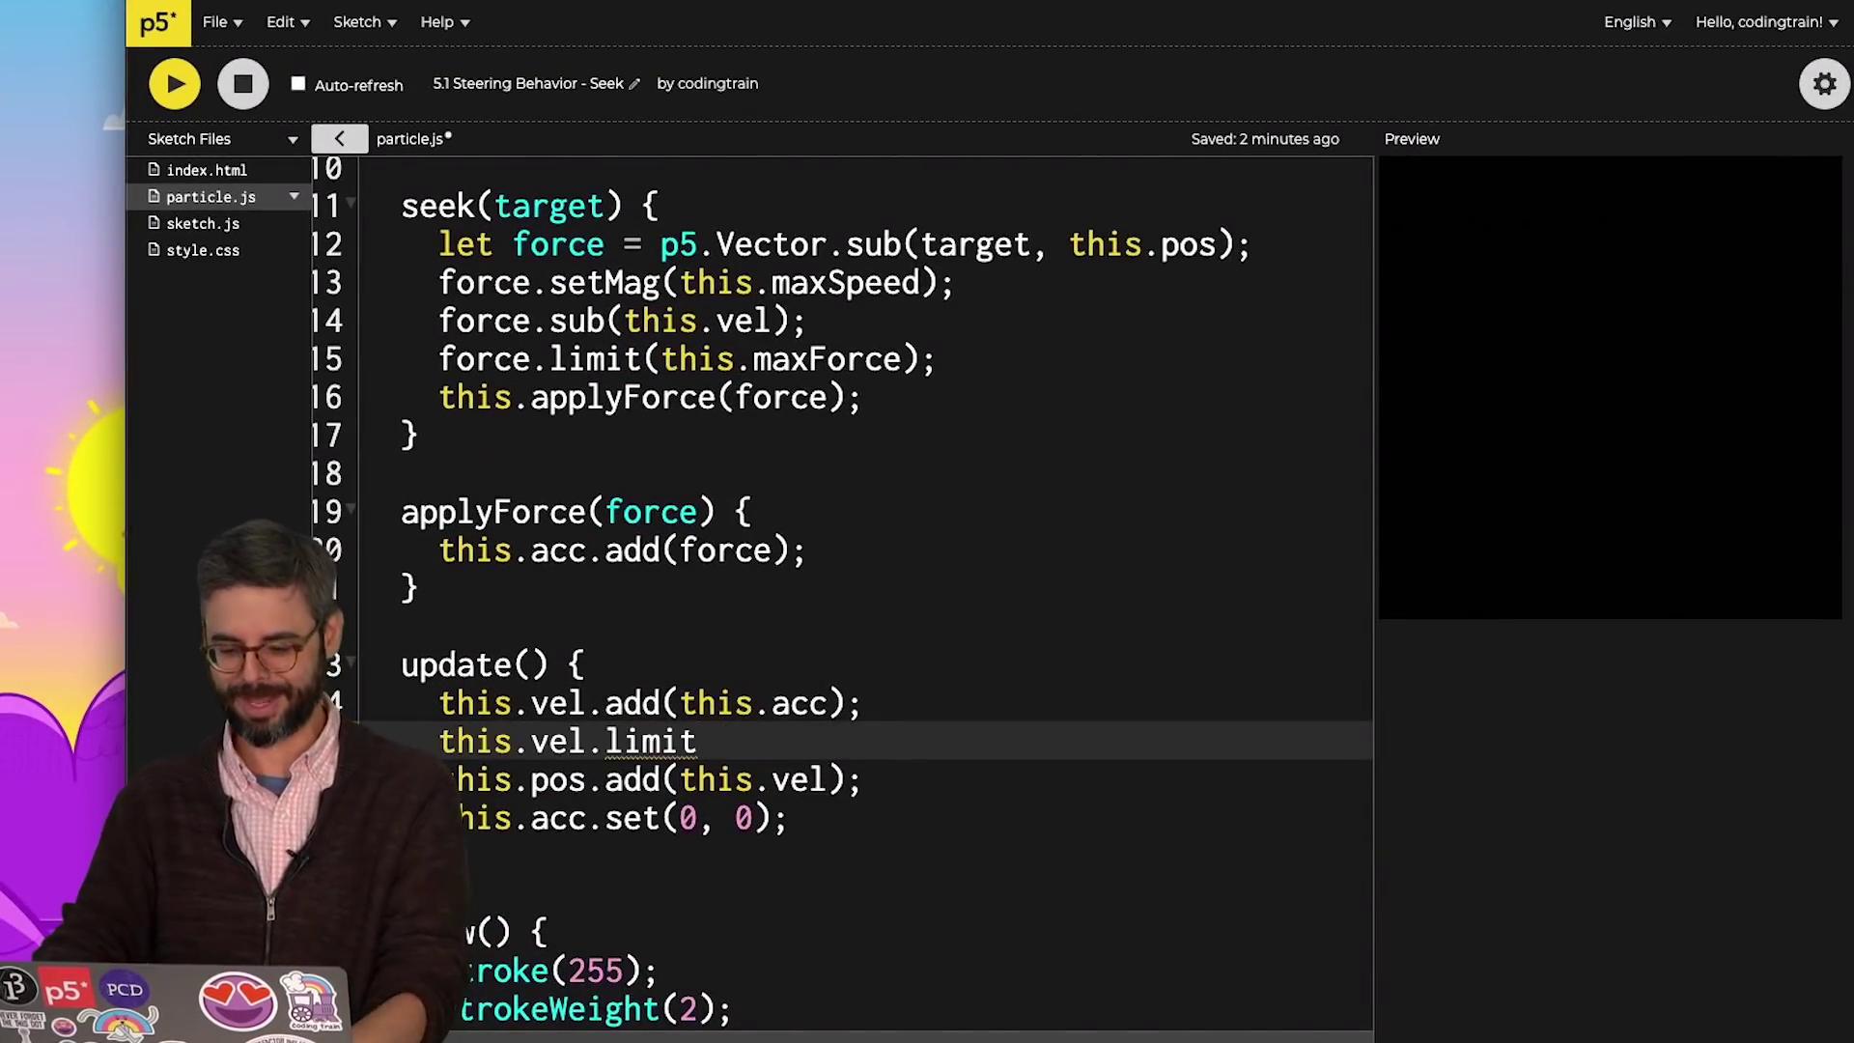
text(ed);)
key(ctrl+Return)
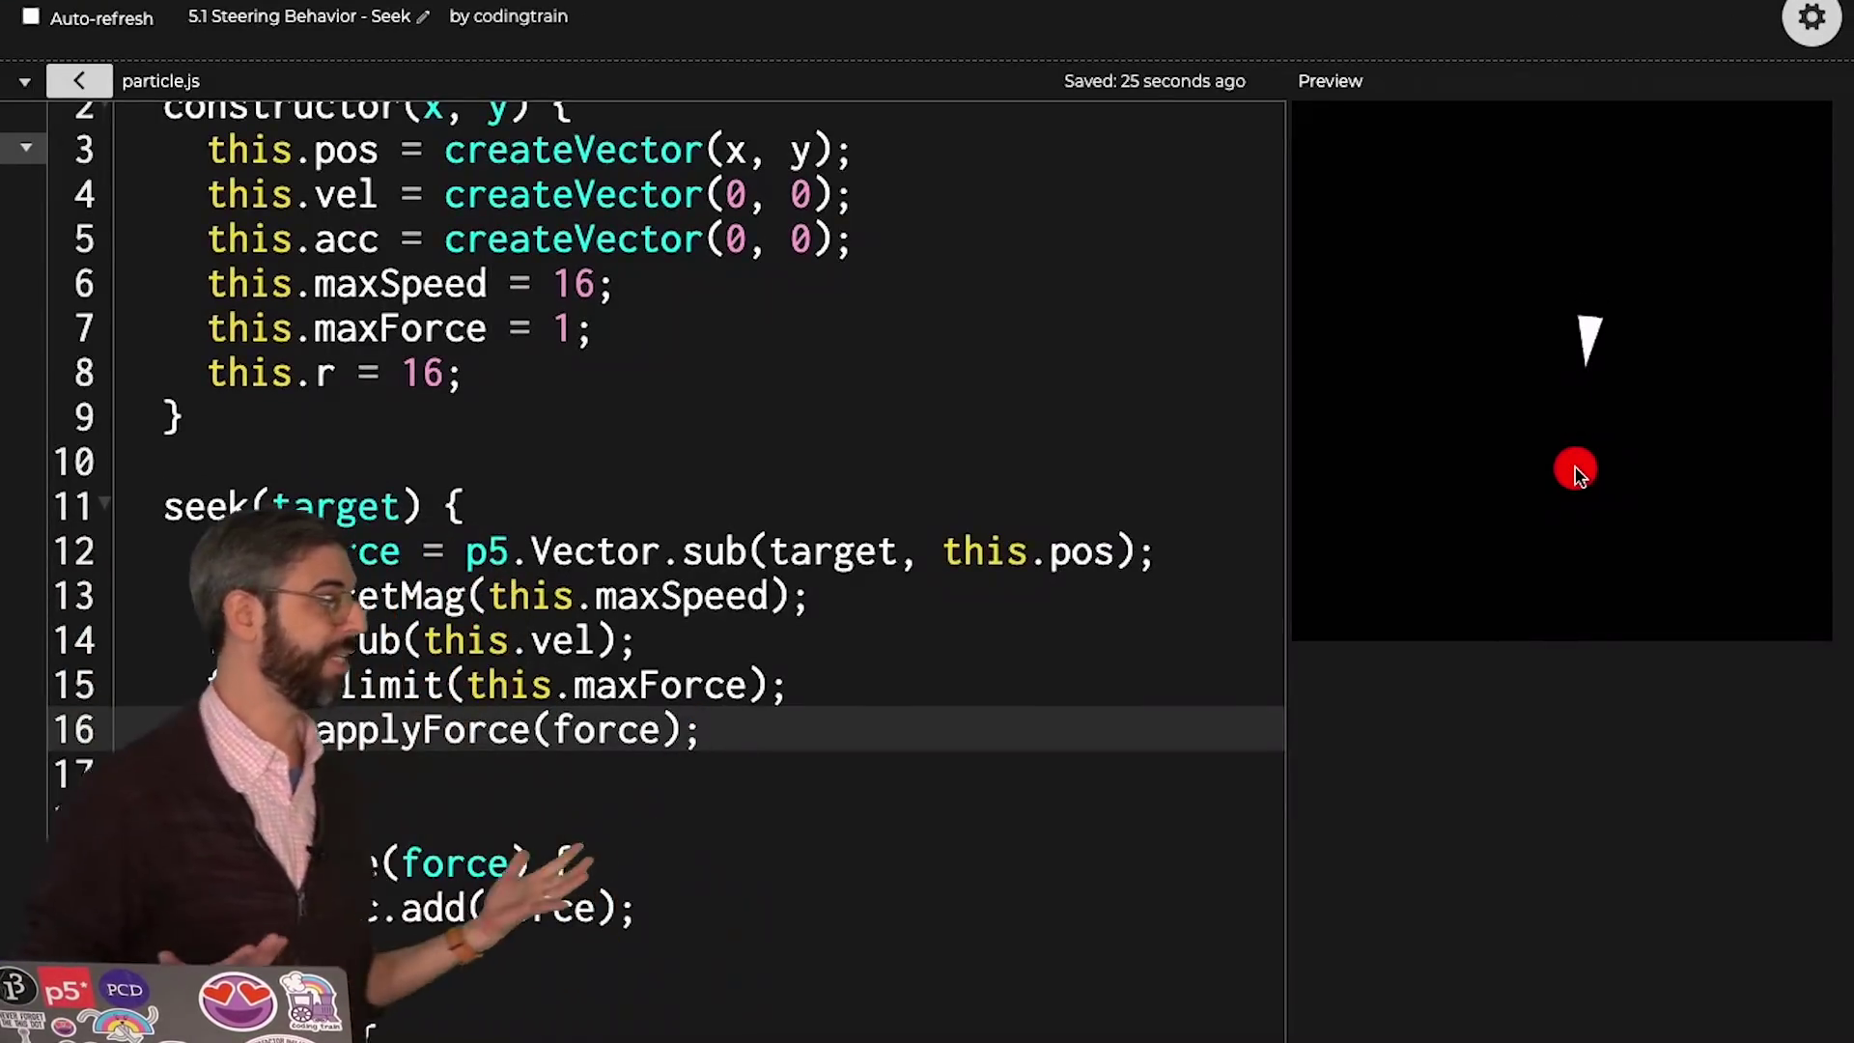
mouse_move(847, 862)
mouse_down()
mouse_move(938, 870)
mouse_move(954, 843)
mouse_move(844, 854)
mouse_up()
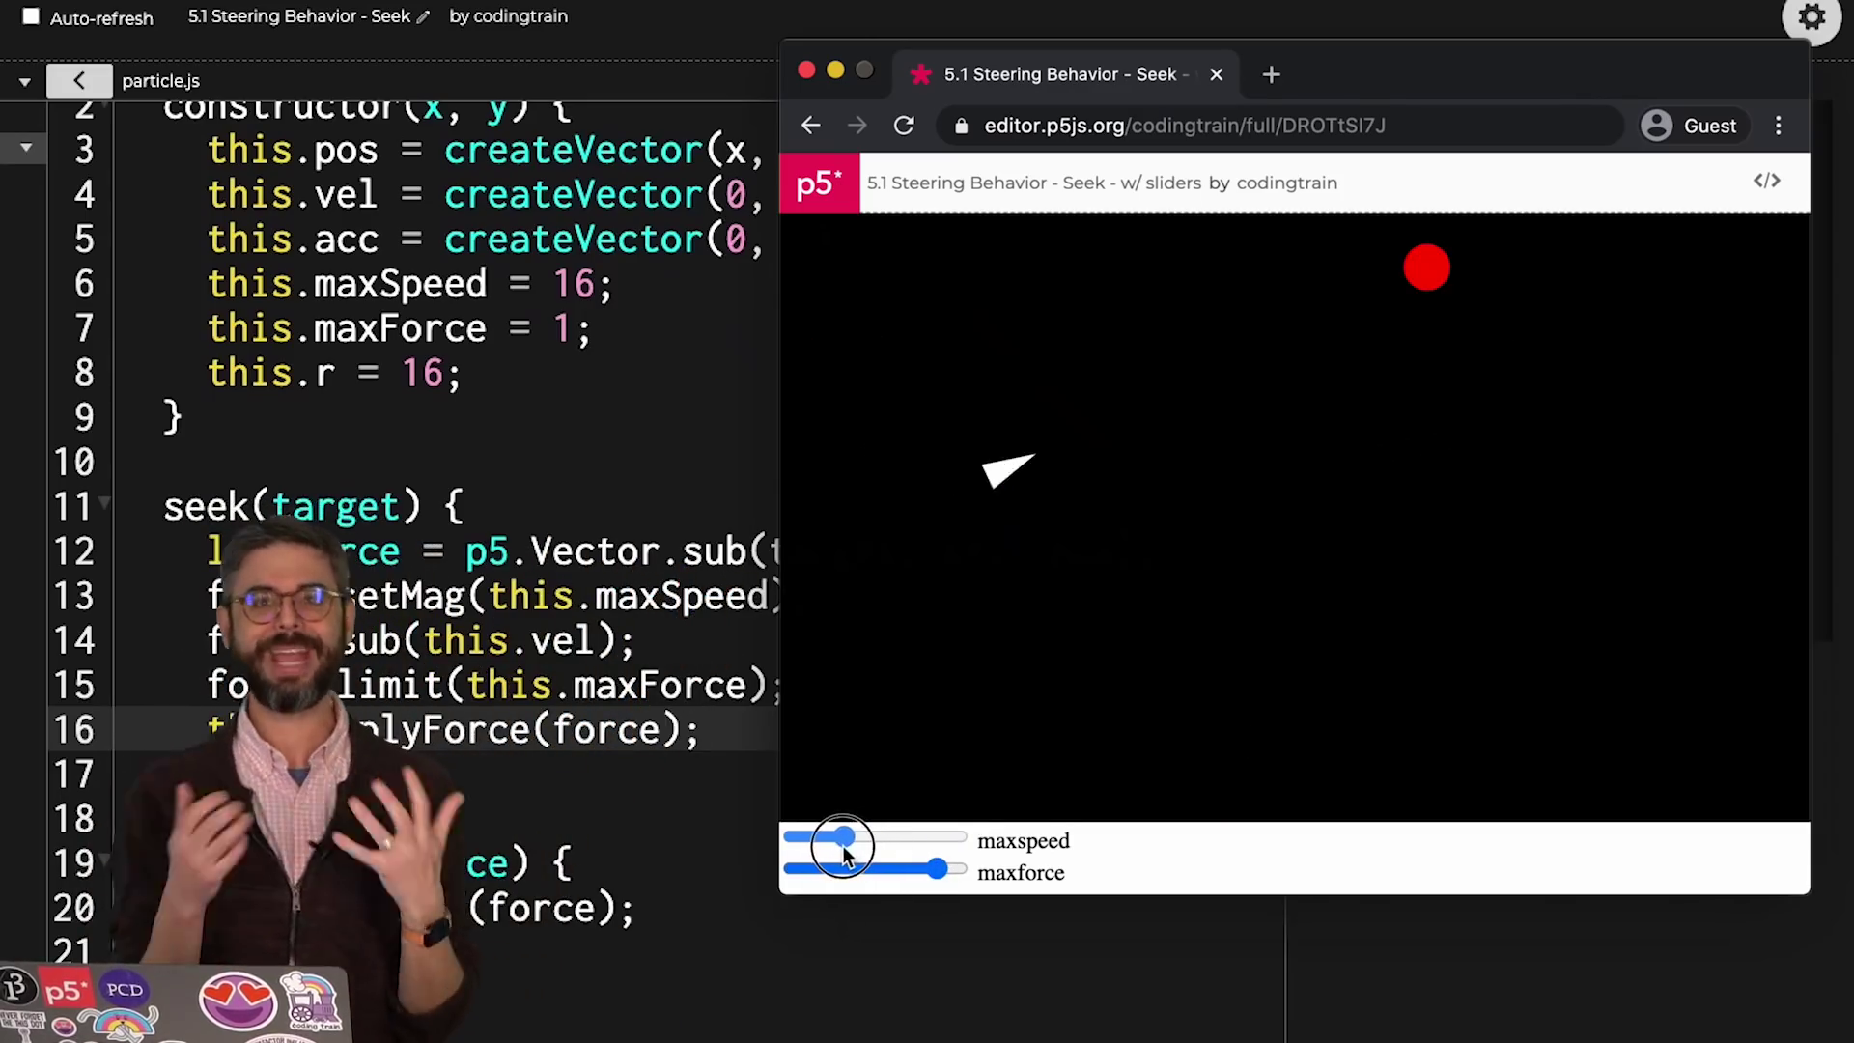